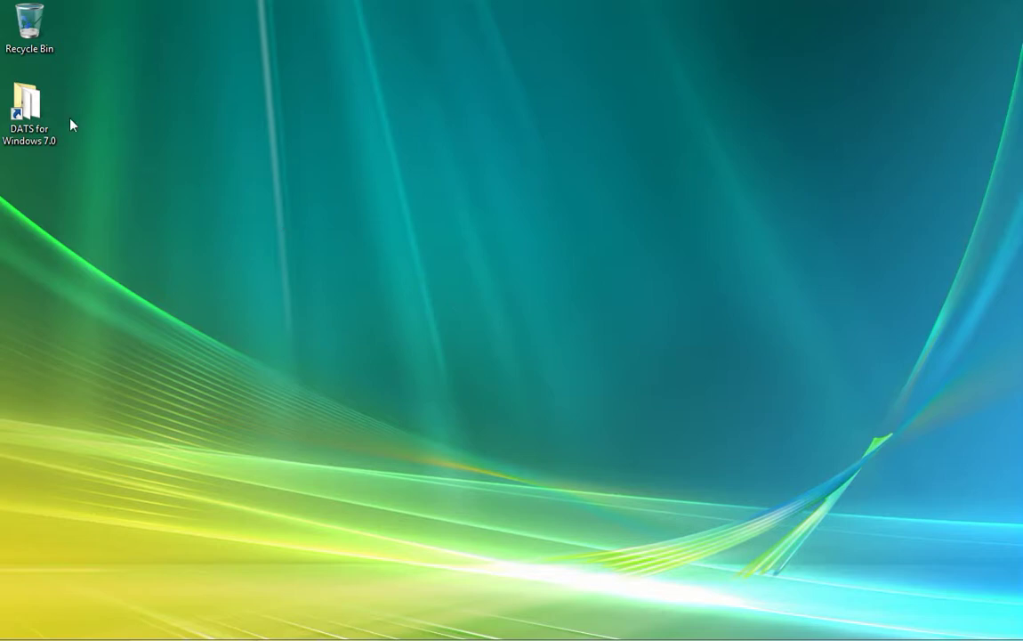
- Launch DATS Analysis from the DATS for Windows 7.0 folder, then close that folder window
double_click(27, 105)
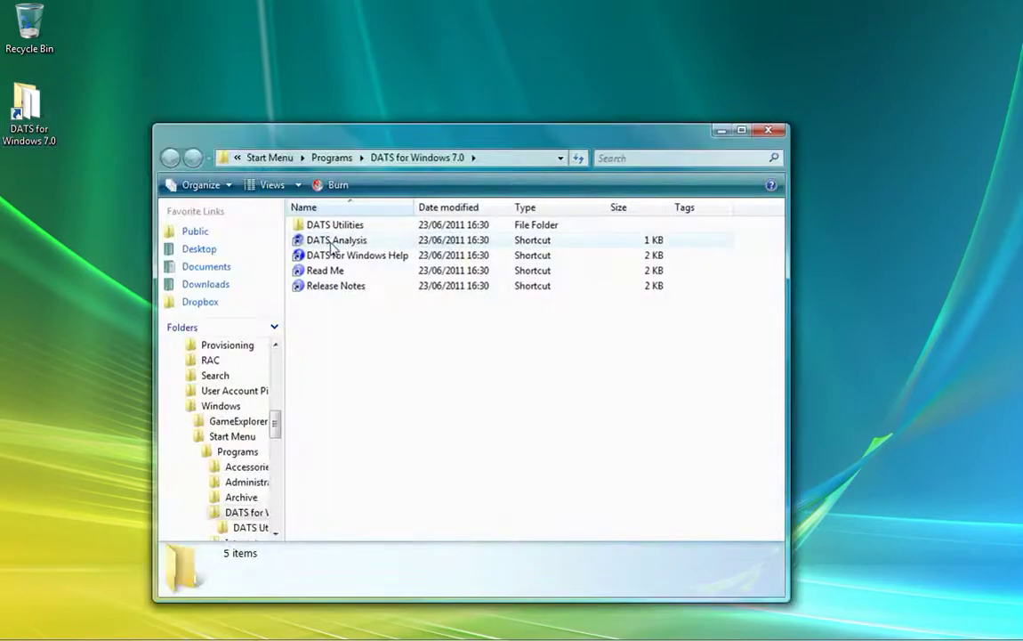
double_click(335, 242)
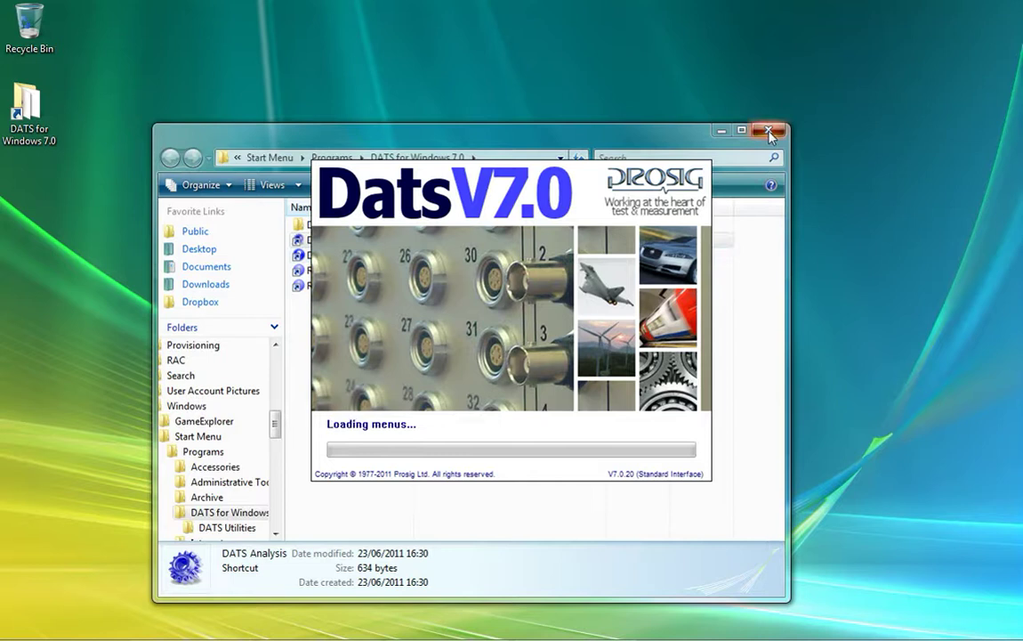
left_click(768, 131)
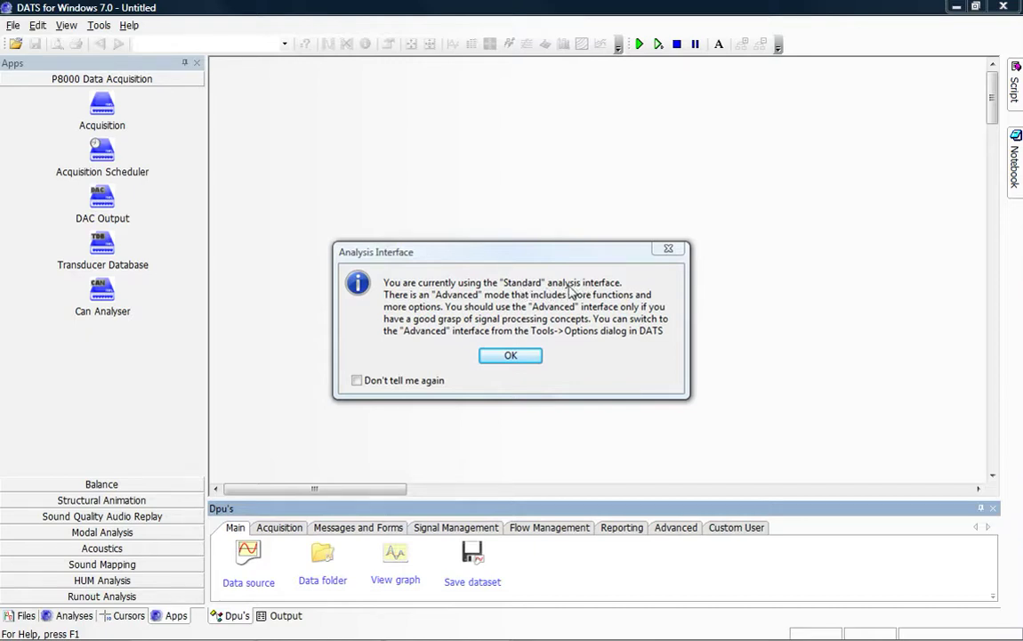
- Switch DATS to the Advanced Interface in the Analysis options and restart the program
left_click(531, 358)
left_click(531, 358)
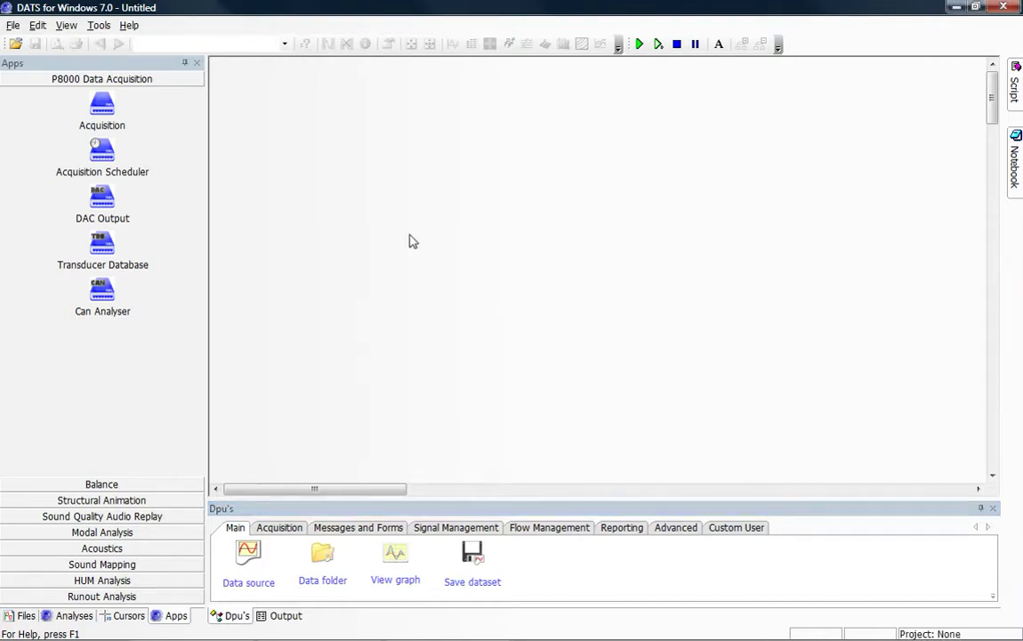
left_click(100, 26)
left_click(131, 66)
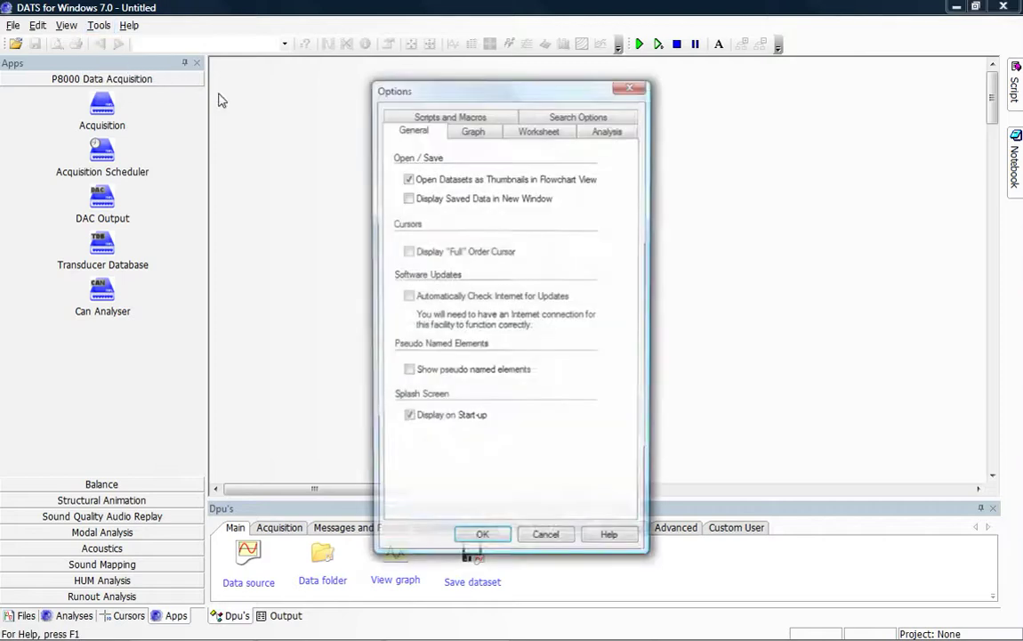
left_click(608, 131)
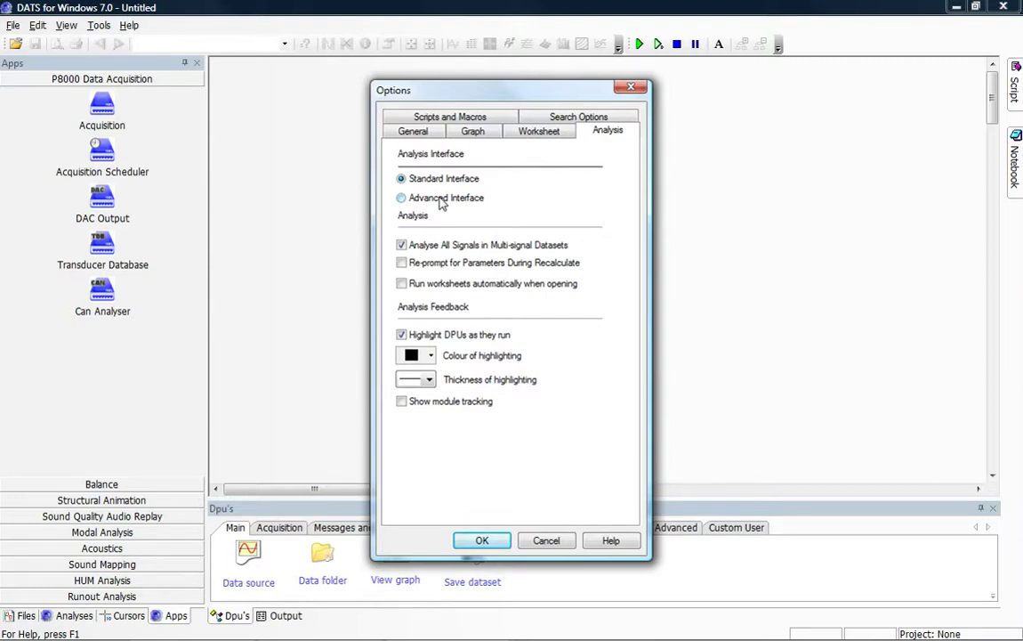
left_click(485, 541)
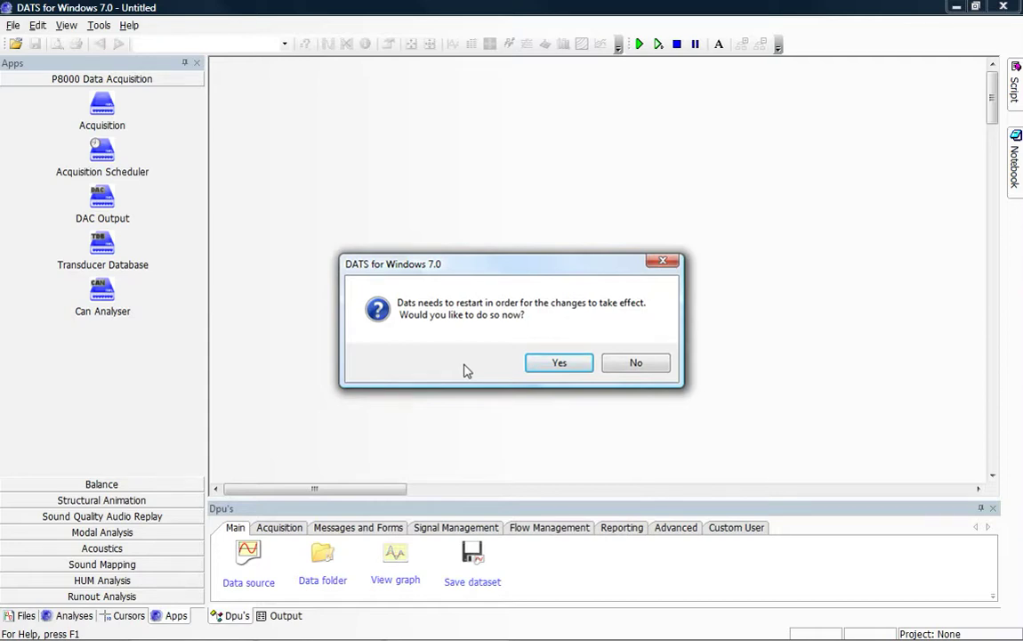
left_click(553, 364)
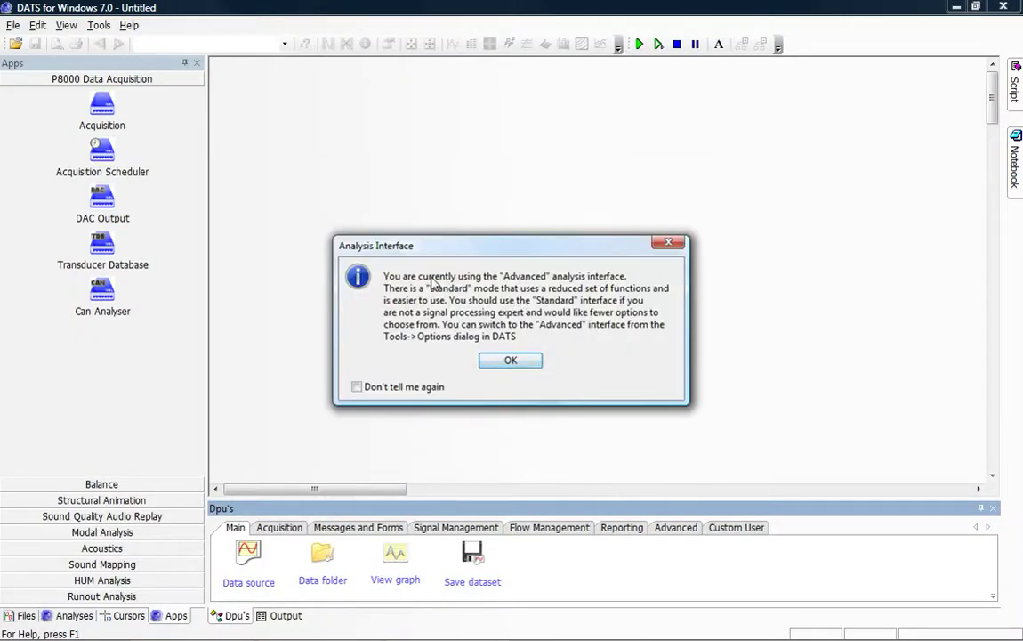
left_click(520, 360)
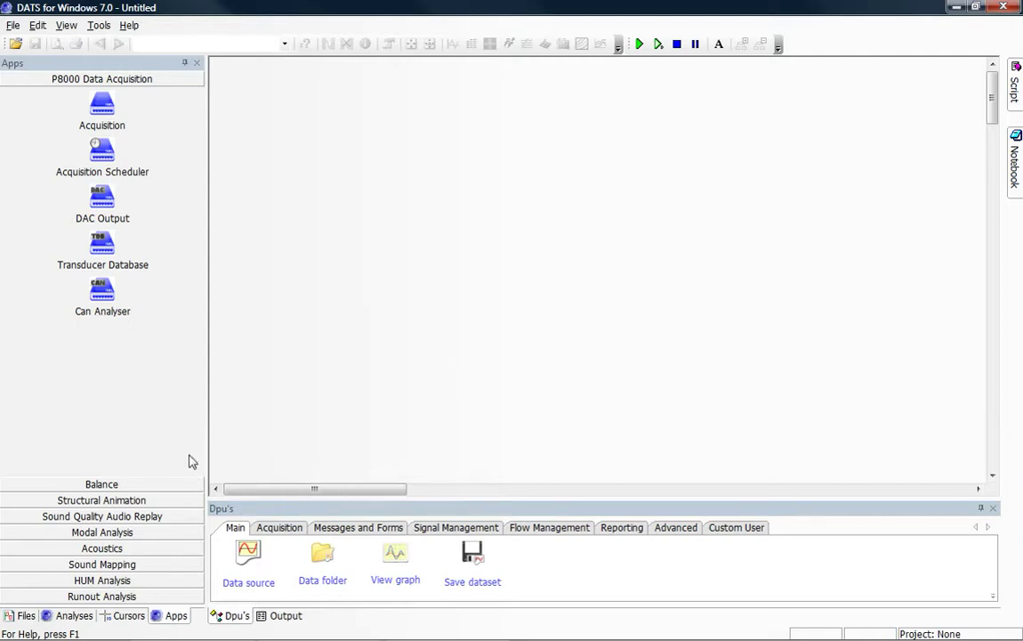
- Browse to examples > Data > RotatingMachinery, expand RaceCarRunUp.dac and select the Noise Left channel
left_click(22, 614)
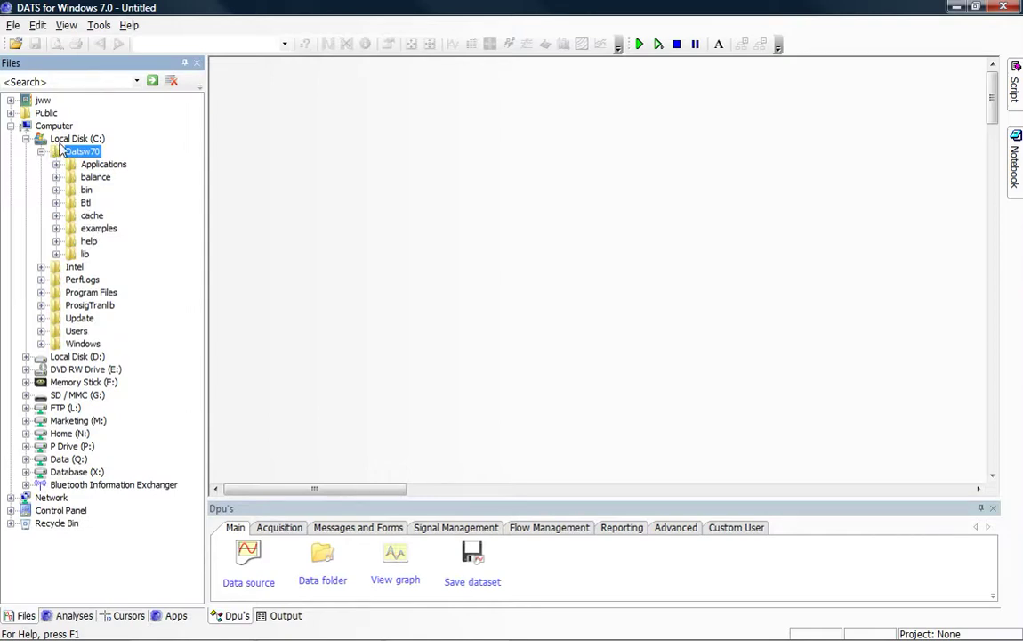
left_click(56, 228)
left_click(71, 241)
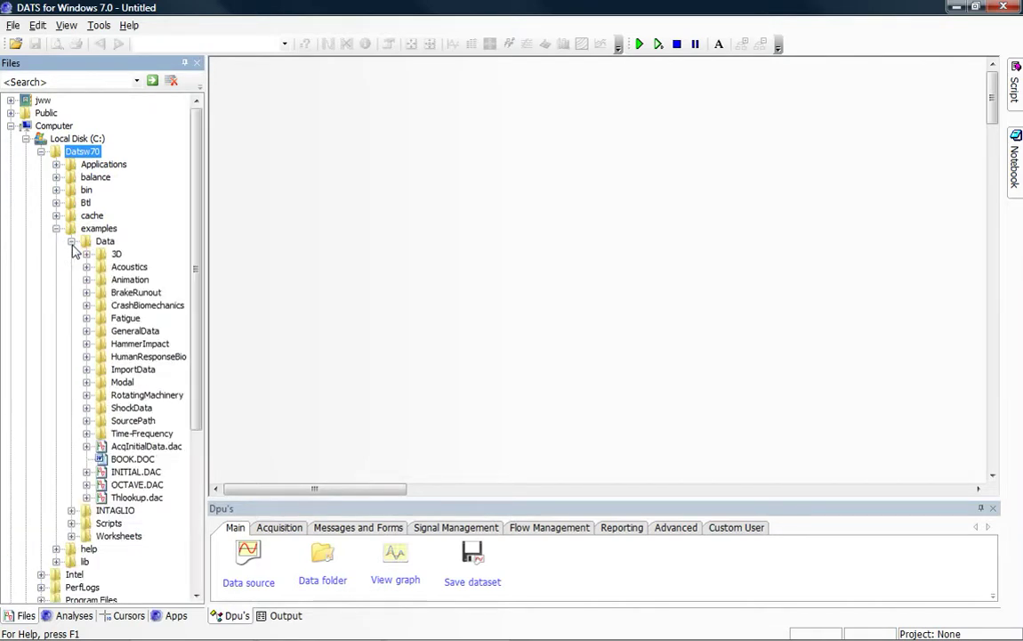
left_click(86, 394)
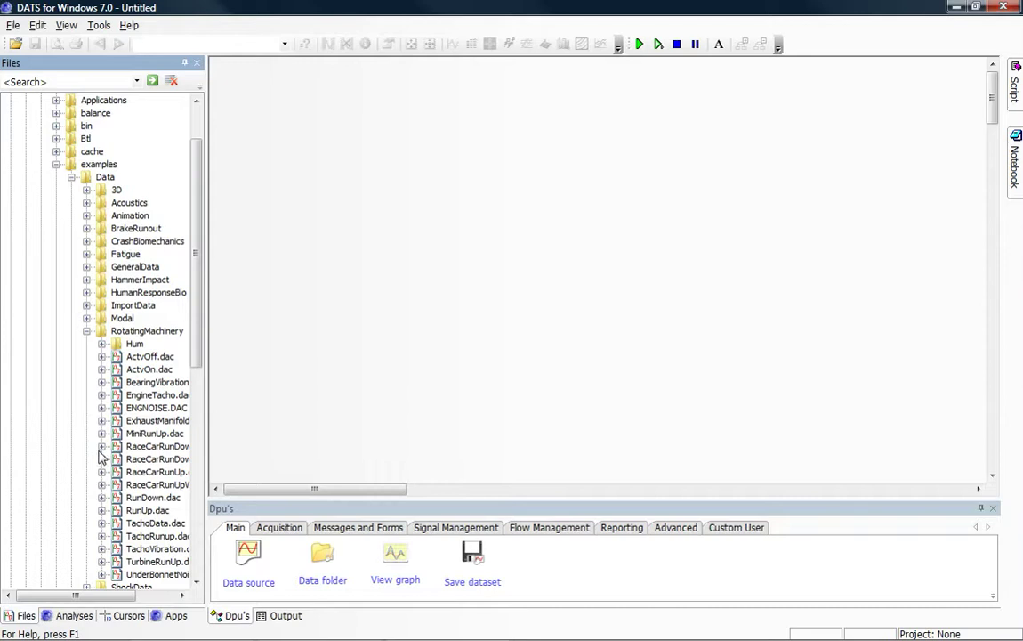
scroll(89, 529, "right", 3)
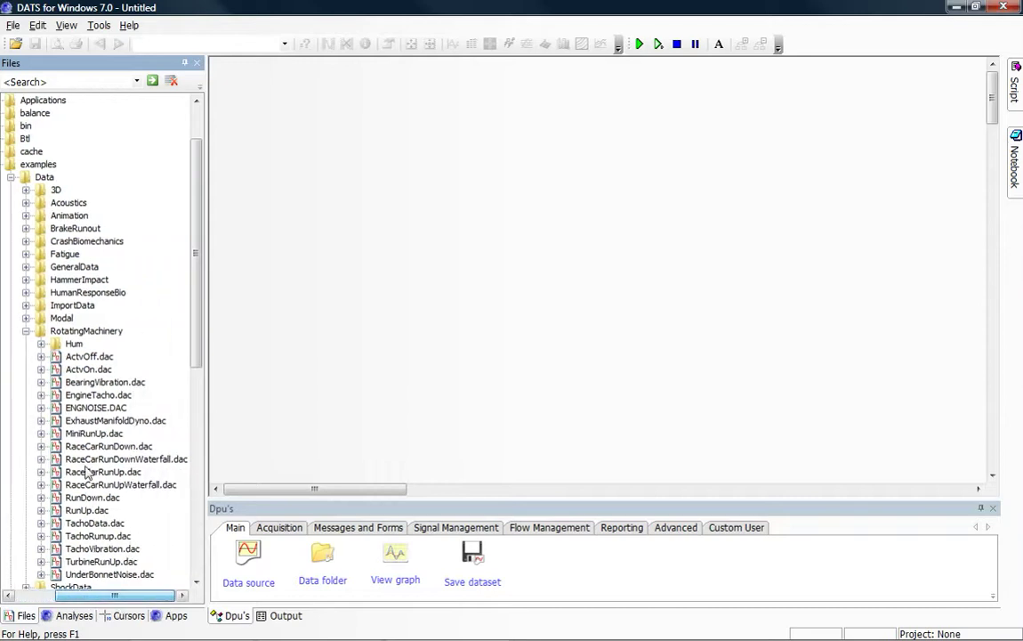
left_click(87, 473)
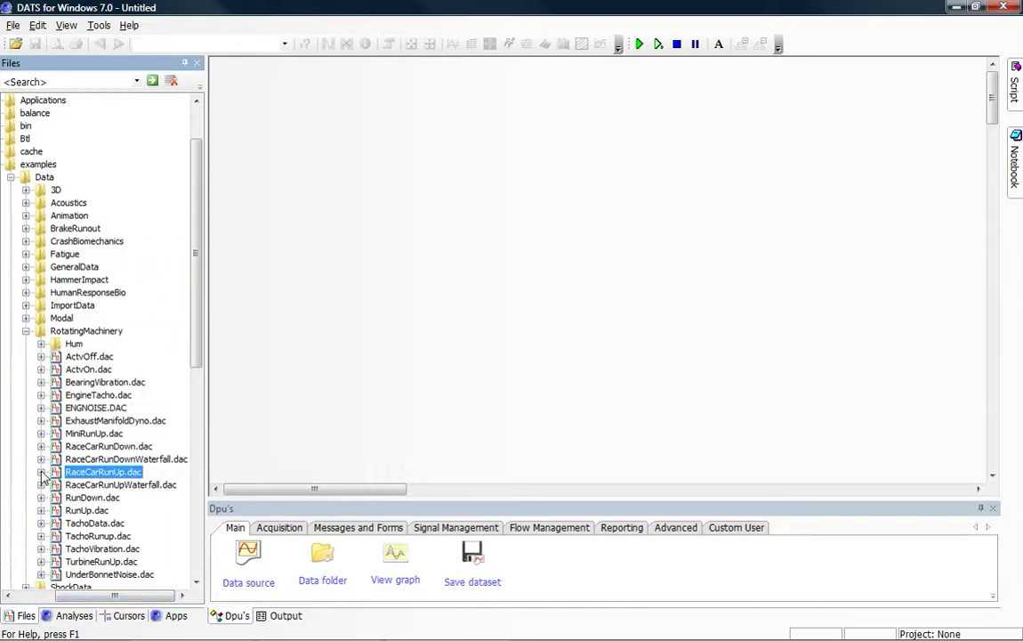
left_click(41, 471)
left_click(89, 498)
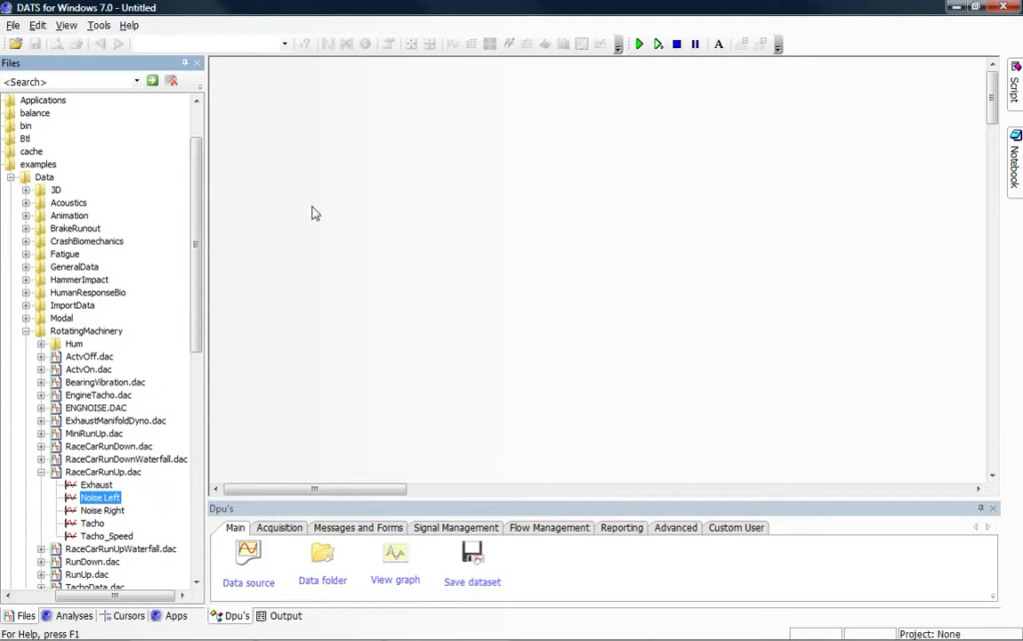
- Place Noise Left on the worksheet as a Source block and show the Analyses list
left_click_drag(290, 114, 292, 117)
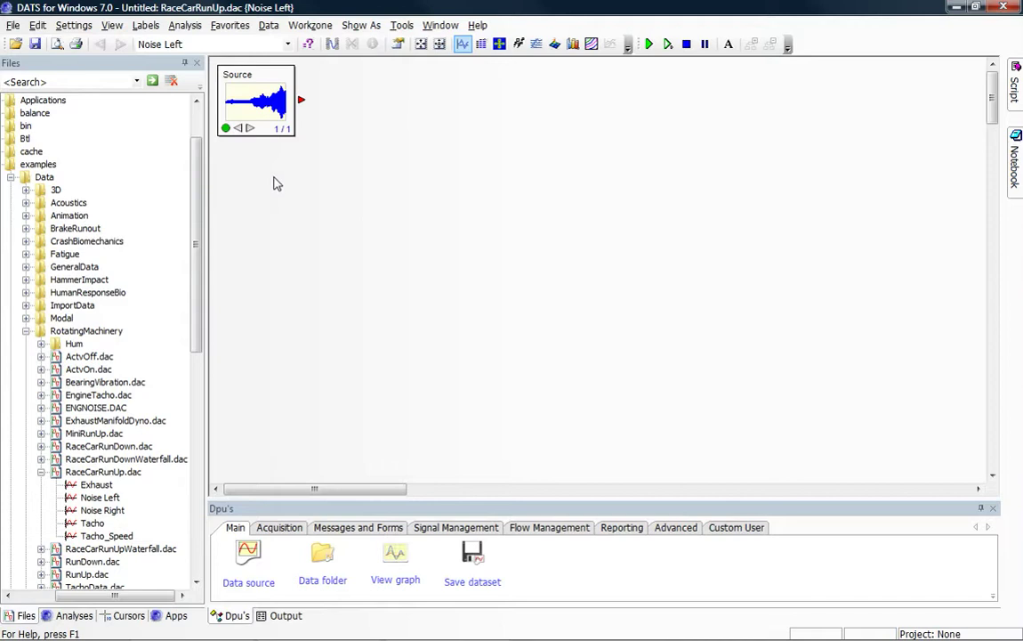
left_click(60, 615)
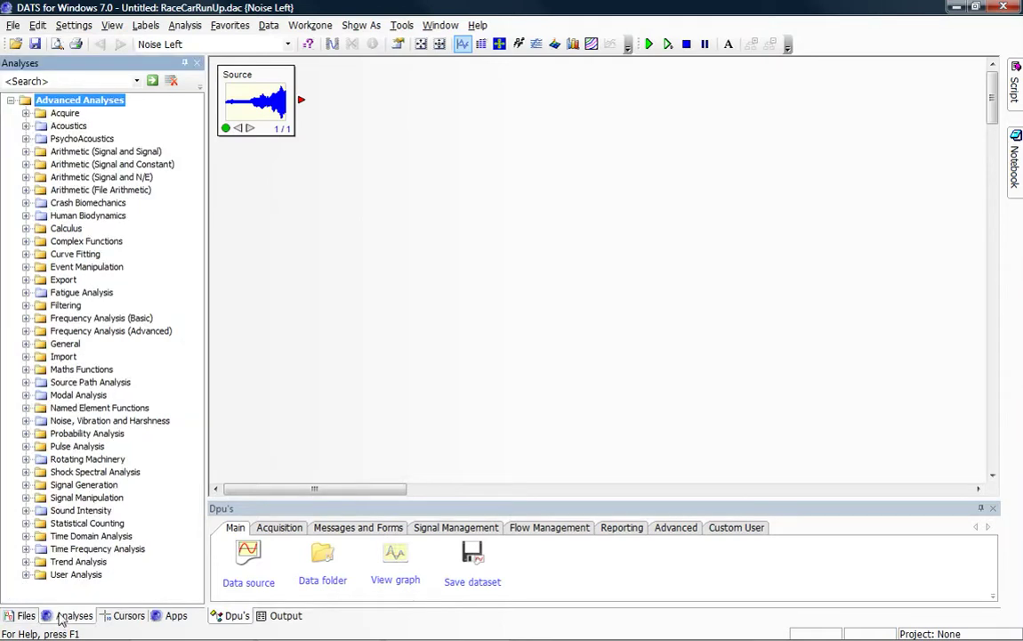
- Add an Auto RMS Spectrum (ASDLEV) block fed by the Noise Left Source, followed by a View graph
left_click(26, 319)
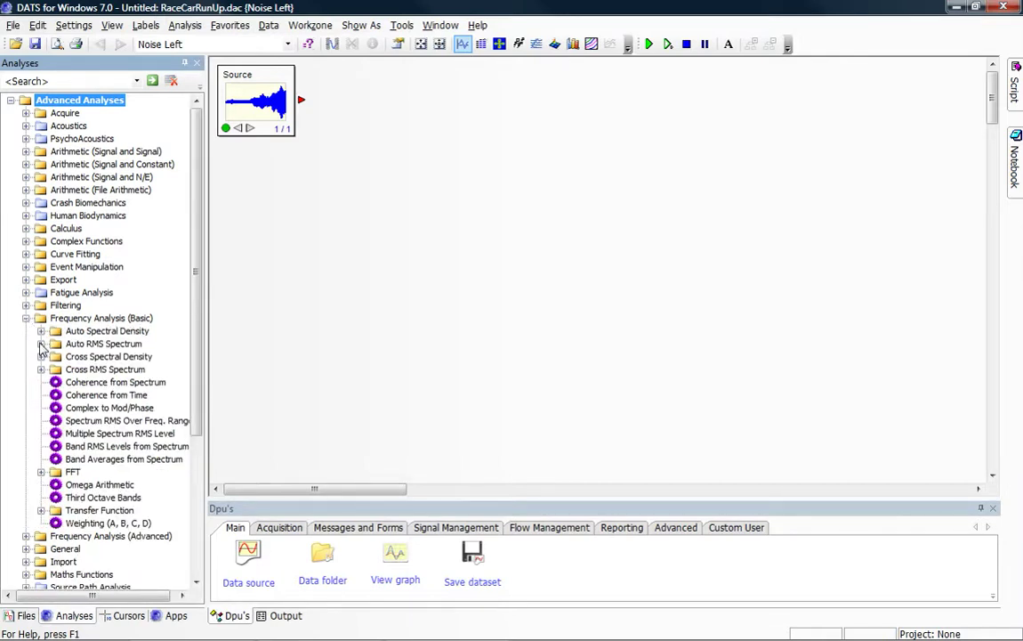
left_click(41, 344)
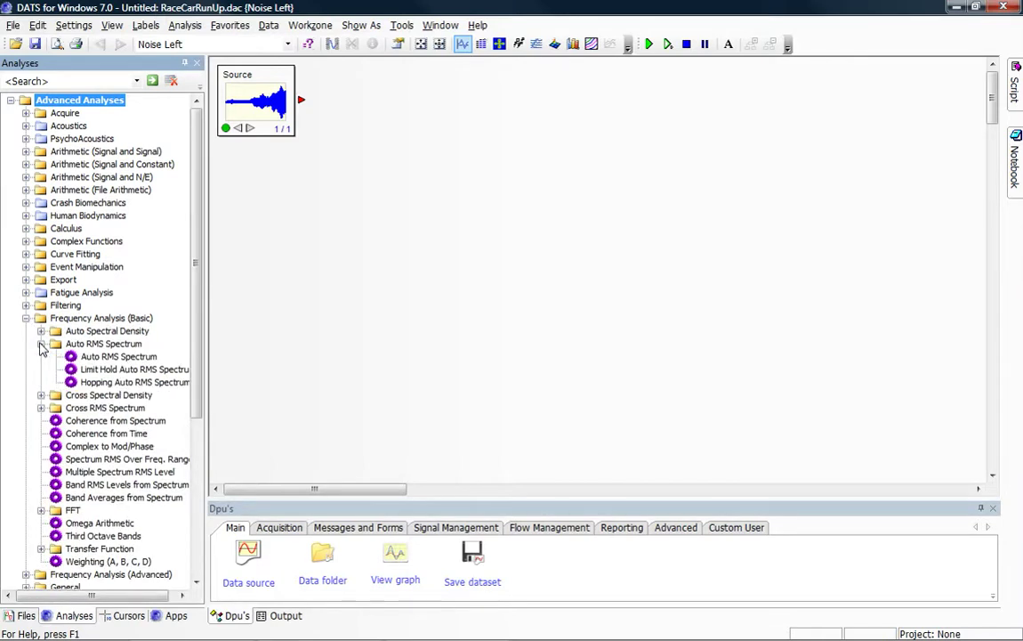
left_click(97, 360)
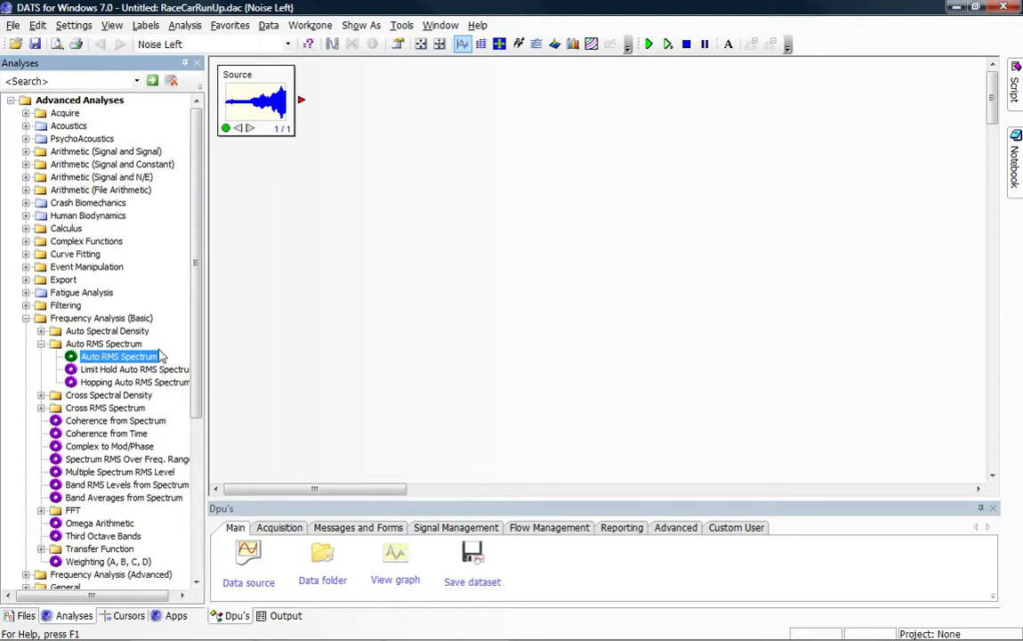
left_click(399, 105)
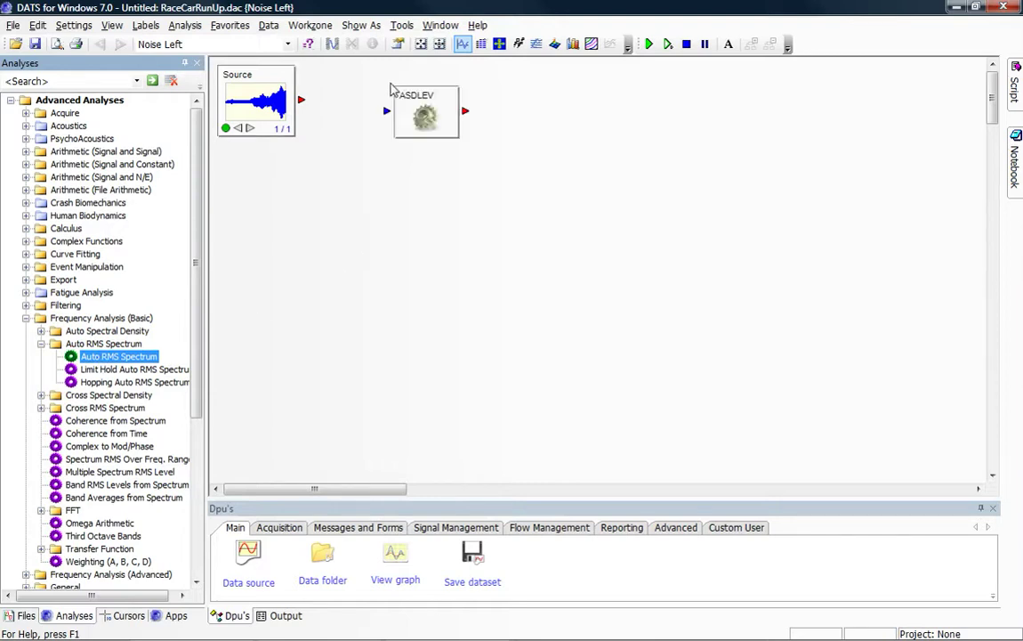
left_click_drag(303, 100, 370, 106)
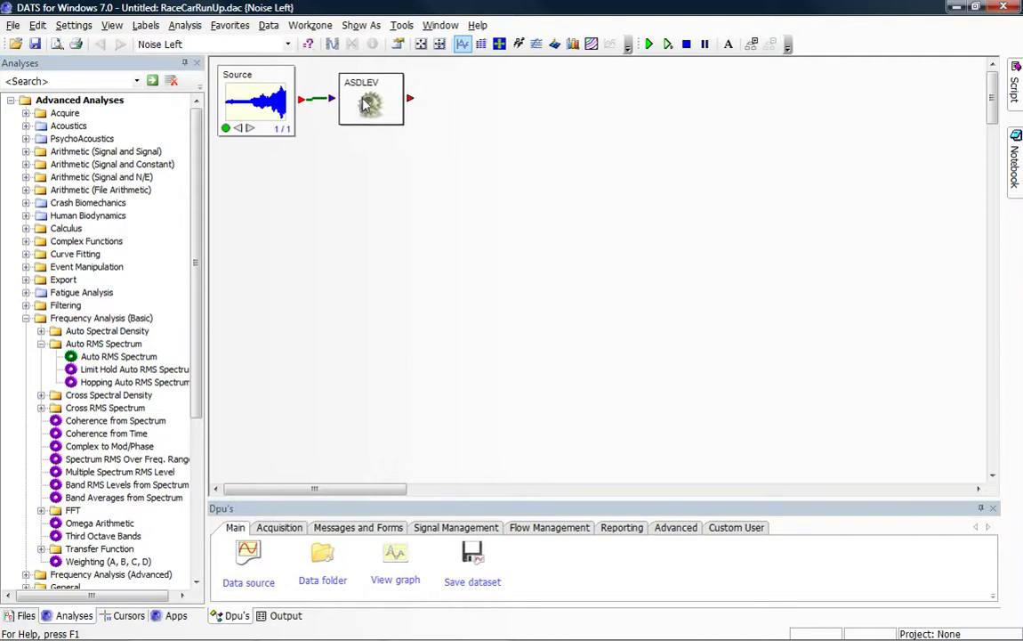
left_click(389, 559)
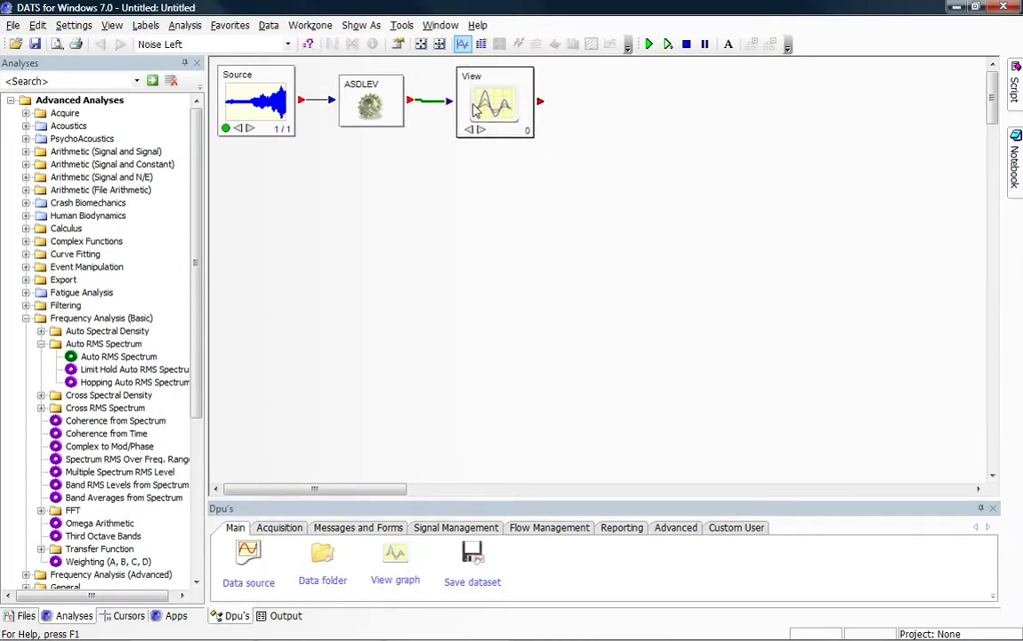
- Run the worksheet and inspect the resulting Noise Left RMS spectrum graph before closing it
left_click(649, 47)
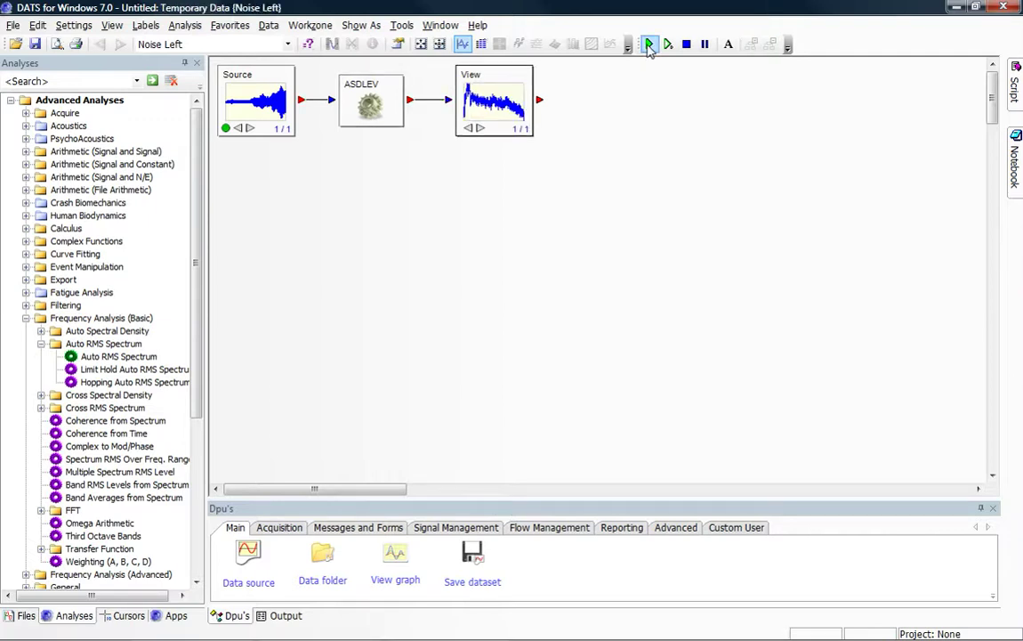
double_click(495, 105)
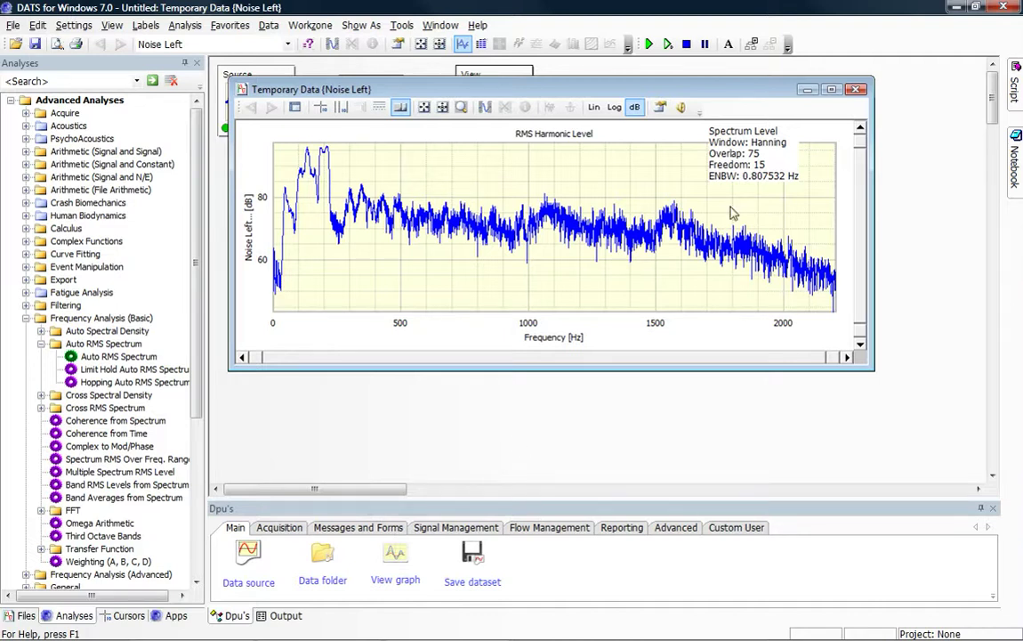
left_click(855, 89)
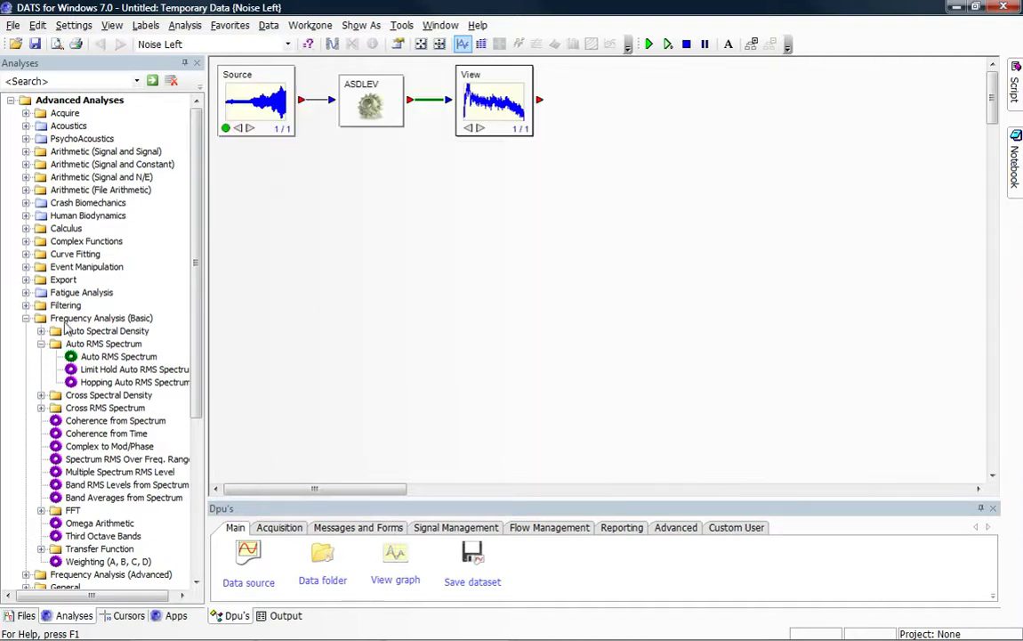
- Collapse Frequency Analysis (Basic) and expand Noise, Vibration and Harshness > Spectrum Input
left_click(26, 318)
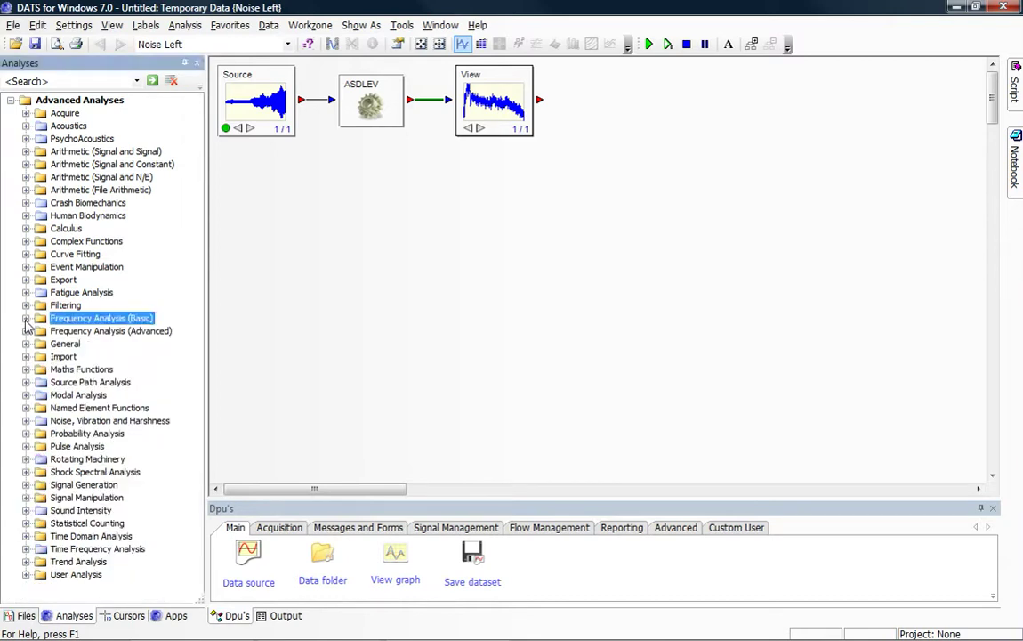
left_click(26, 420)
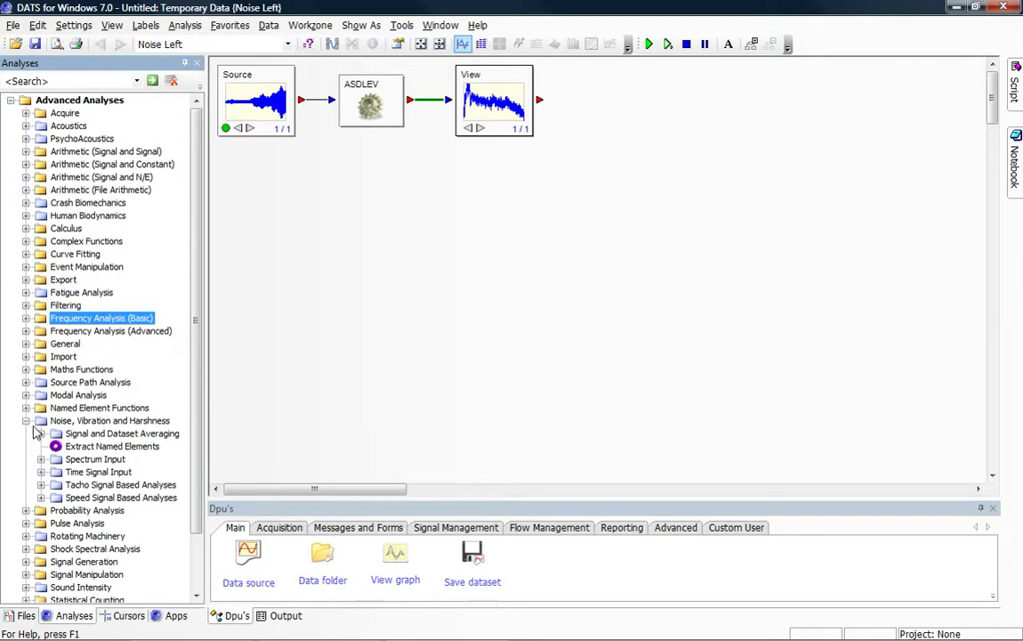
left_click(41, 422)
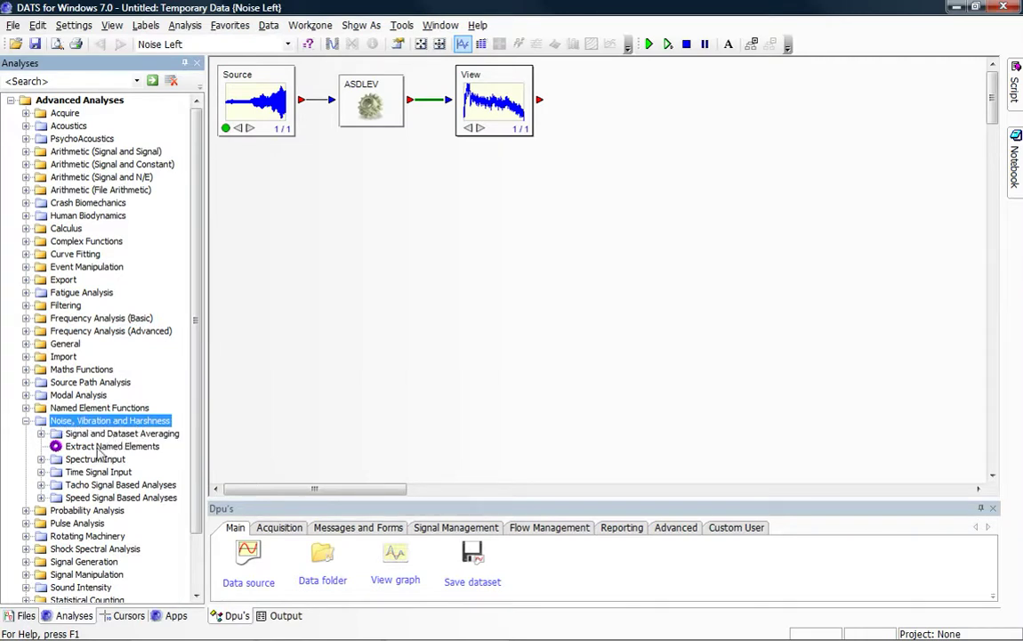
left_click(40, 459)
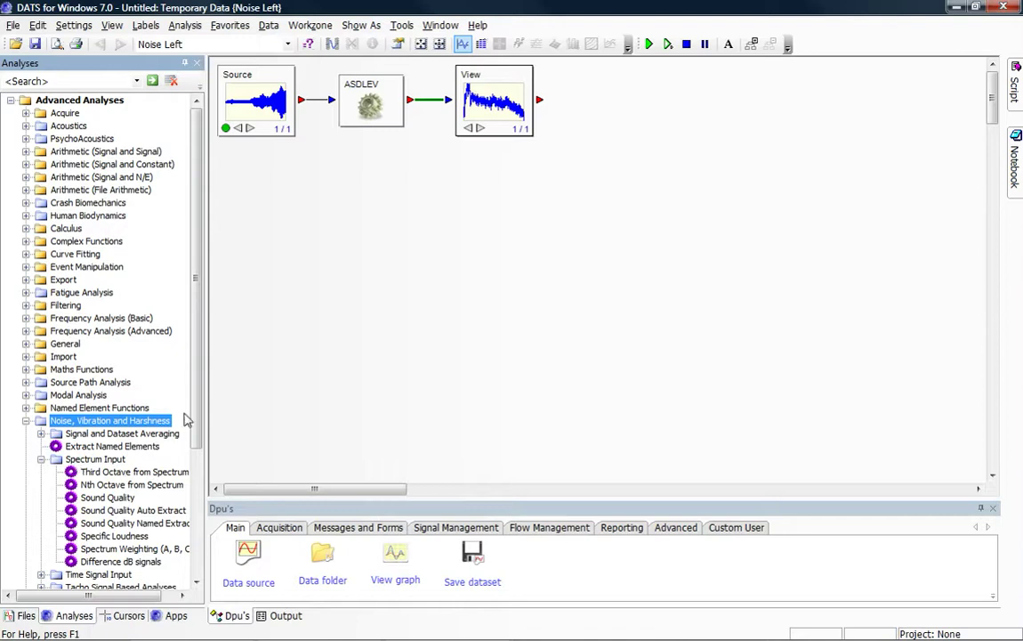
left_click_drag(201, 404, 191, 456)
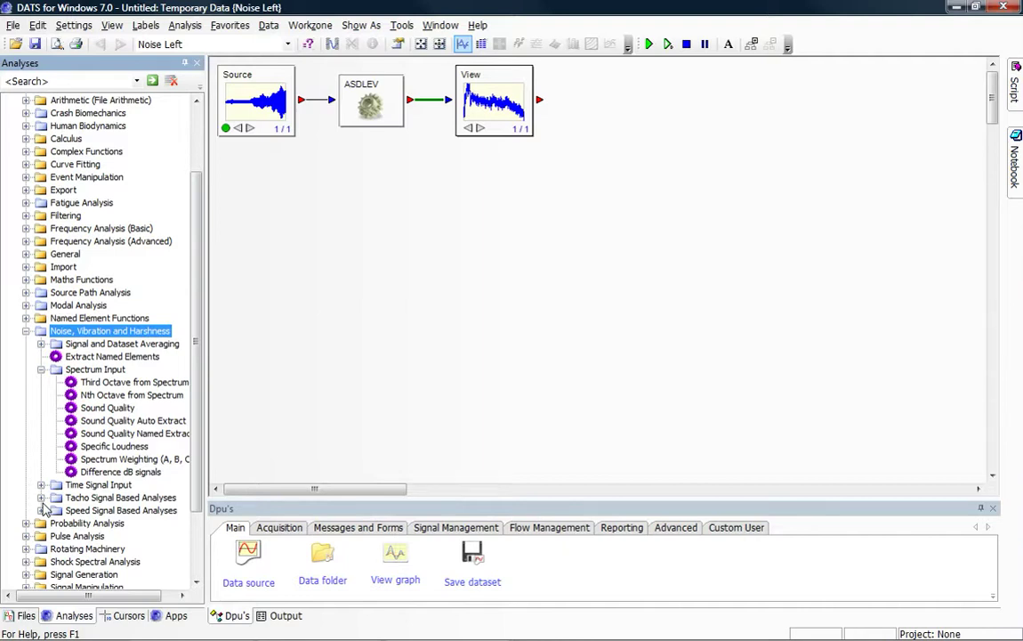
- Add a Sound Quality (SOUNDQ) block after the spectrum View and wire it into a new View graph
left_click(106, 407)
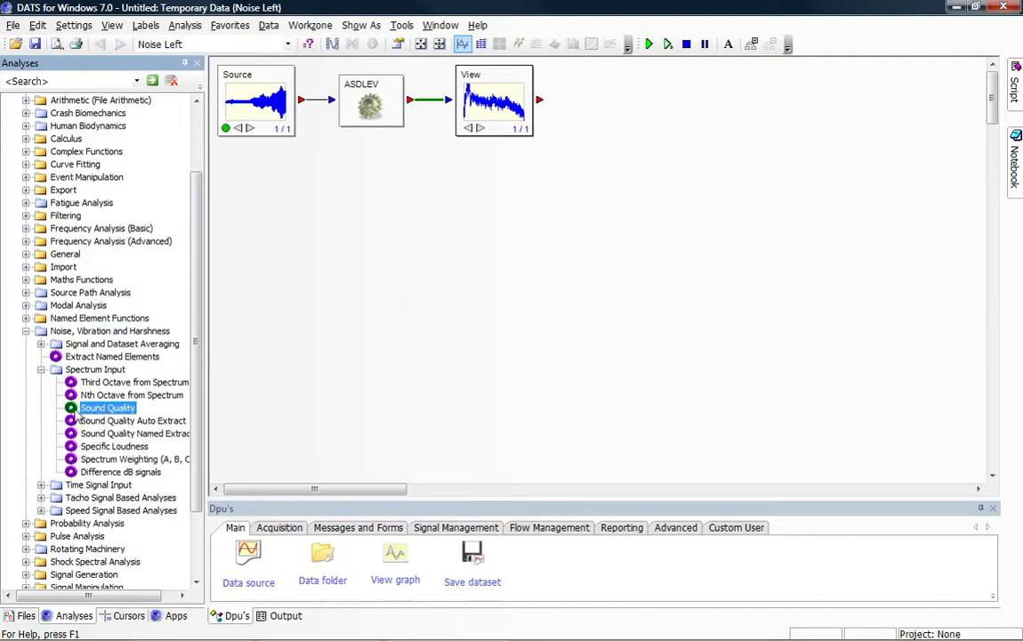
left_click(628, 87)
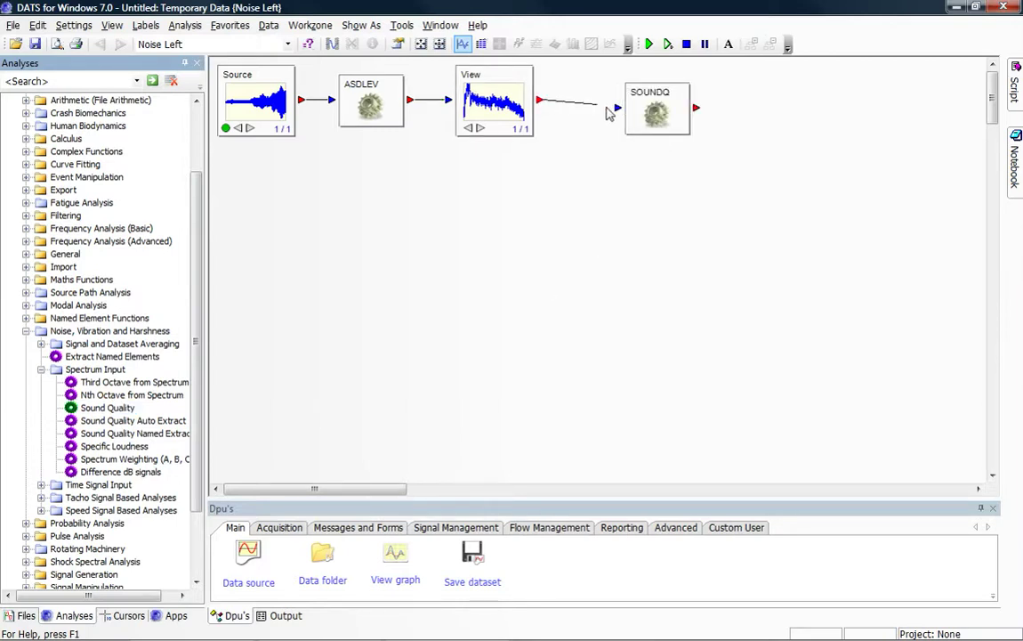
left_click_drag(541, 101, 614, 107)
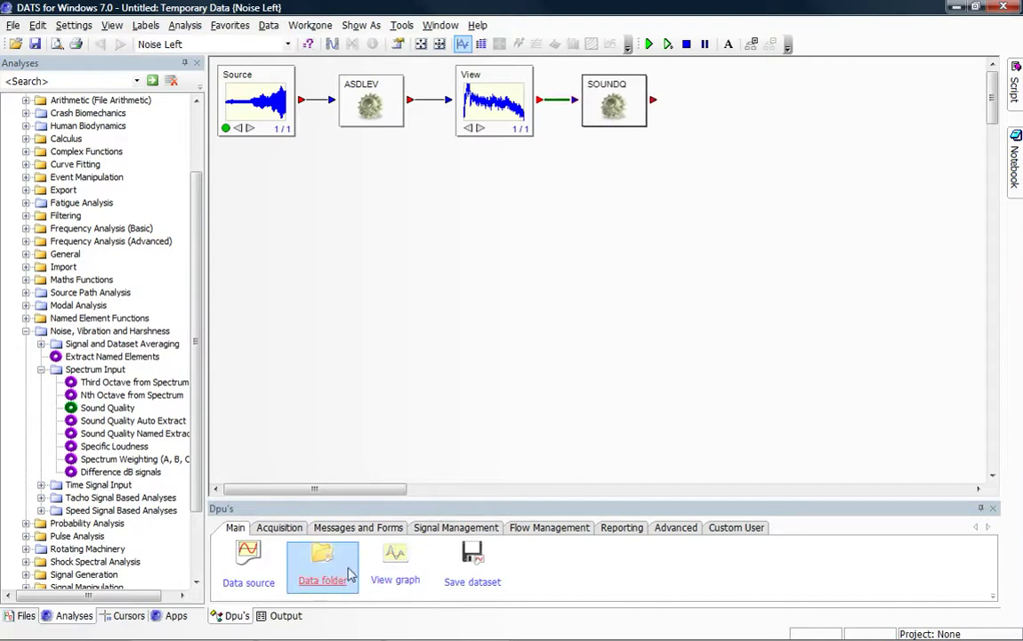
left_click(393, 568)
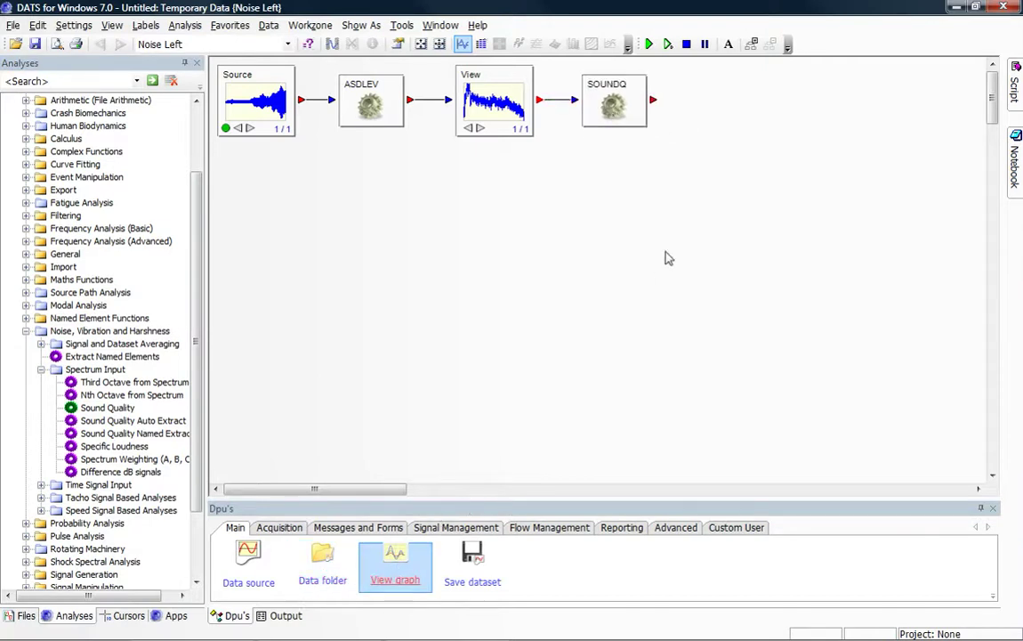
left_click(721, 98)
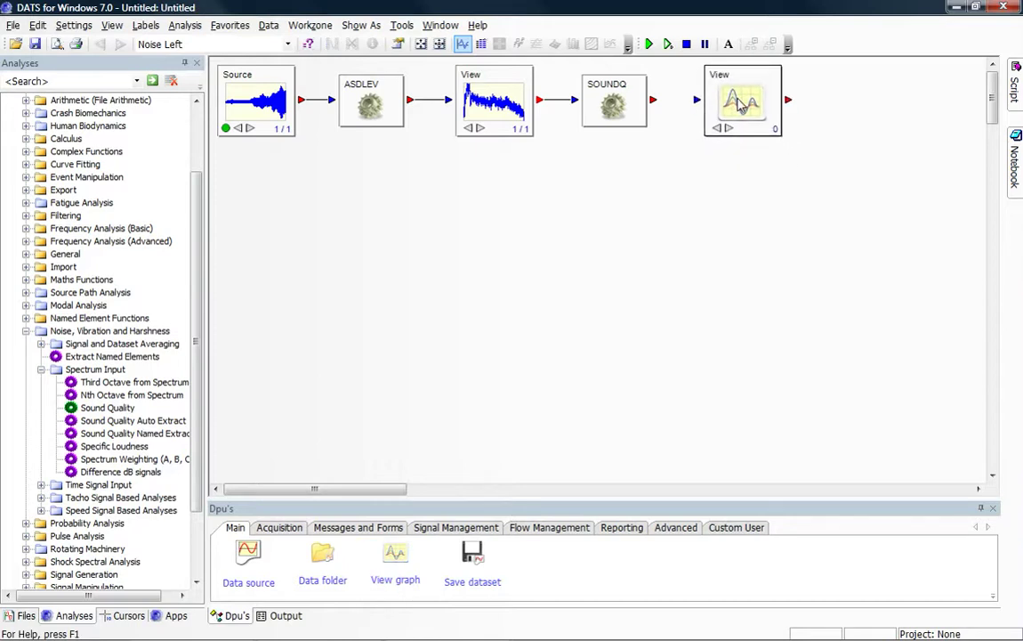
left_click_drag(654, 105, 698, 107)
- Open SOUNDQ's properties, check Number of Cylinders is 4, and bring up its module help
double_click(620, 109)
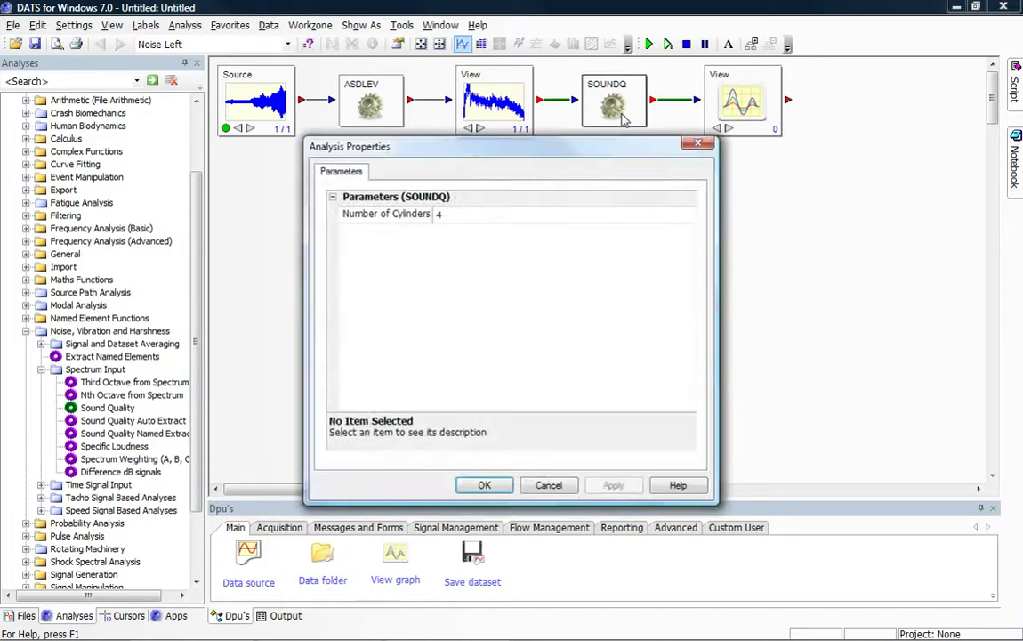
left_click(460, 221)
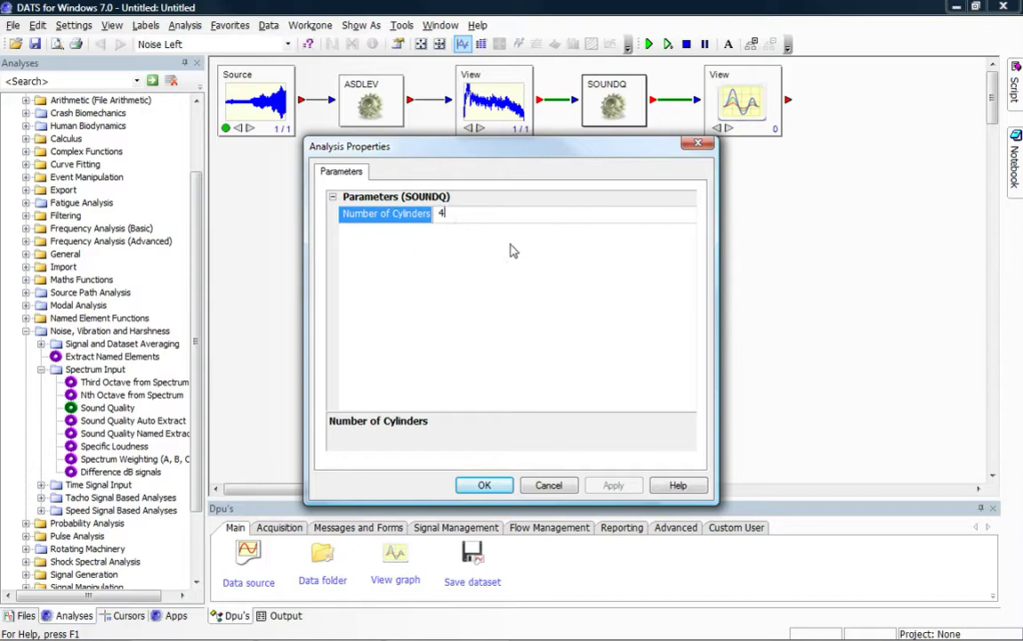
left_click(675, 488)
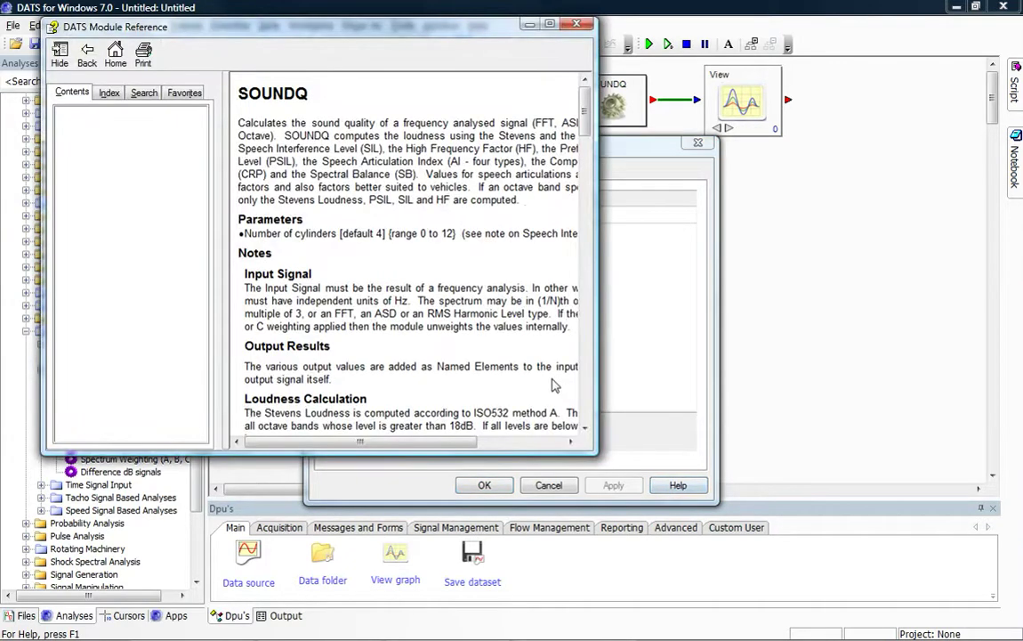
- Maximize the SOUNDQ help, read down to the Speech Articulation Index and $AI_ANSI named element, then close it
double_click(495, 23)
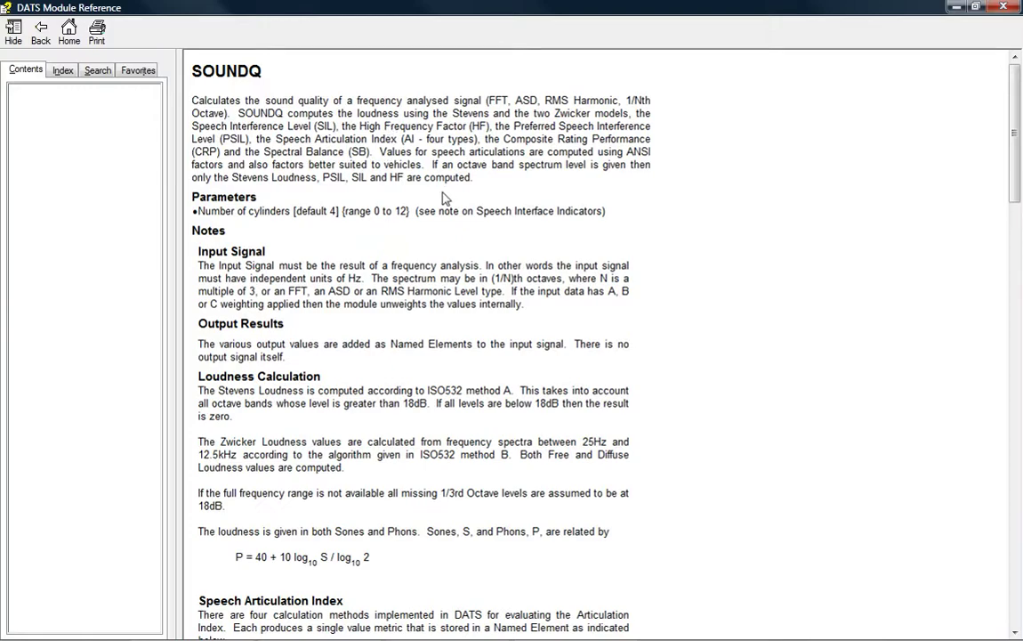
scroll(445, 198, "down", 20)
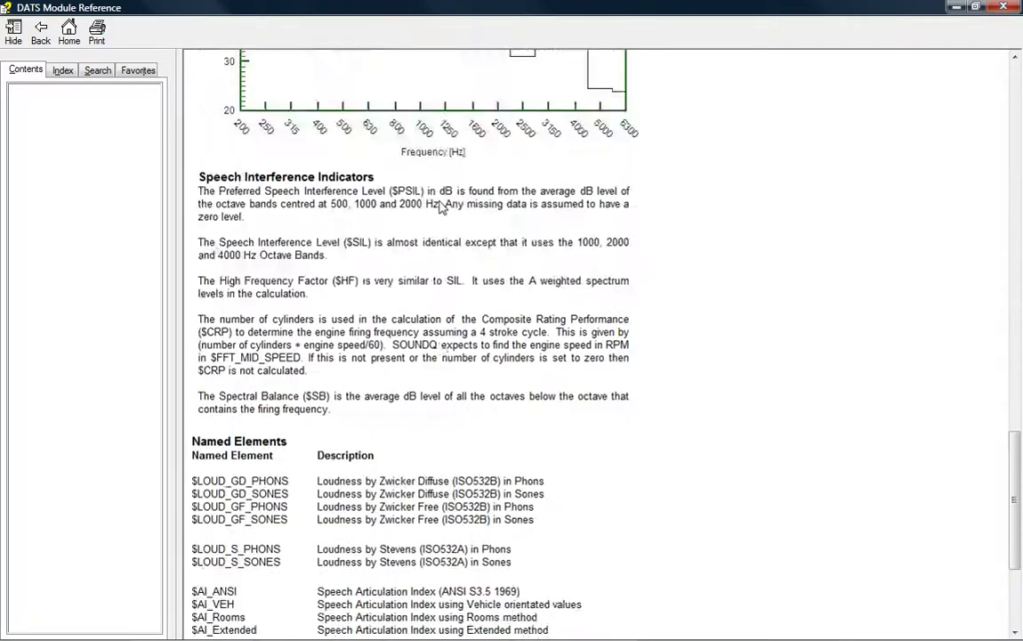
scroll(440, 207, "down", 5)
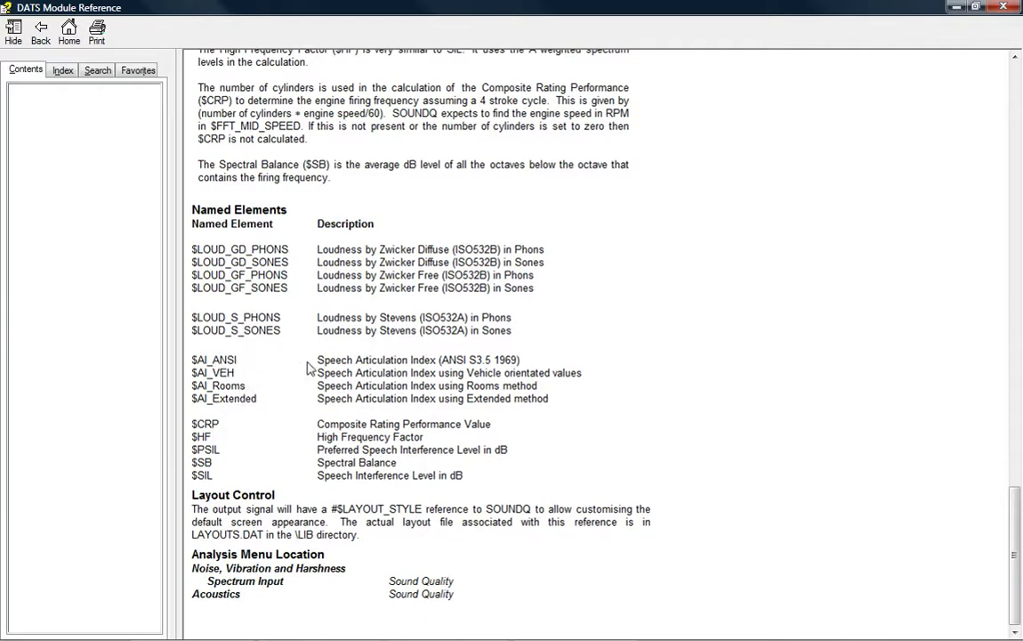
left_click_drag(325, 364, 436, 363)
left_click(379, 386)
left_click_drag(197, 363, 233, 368)
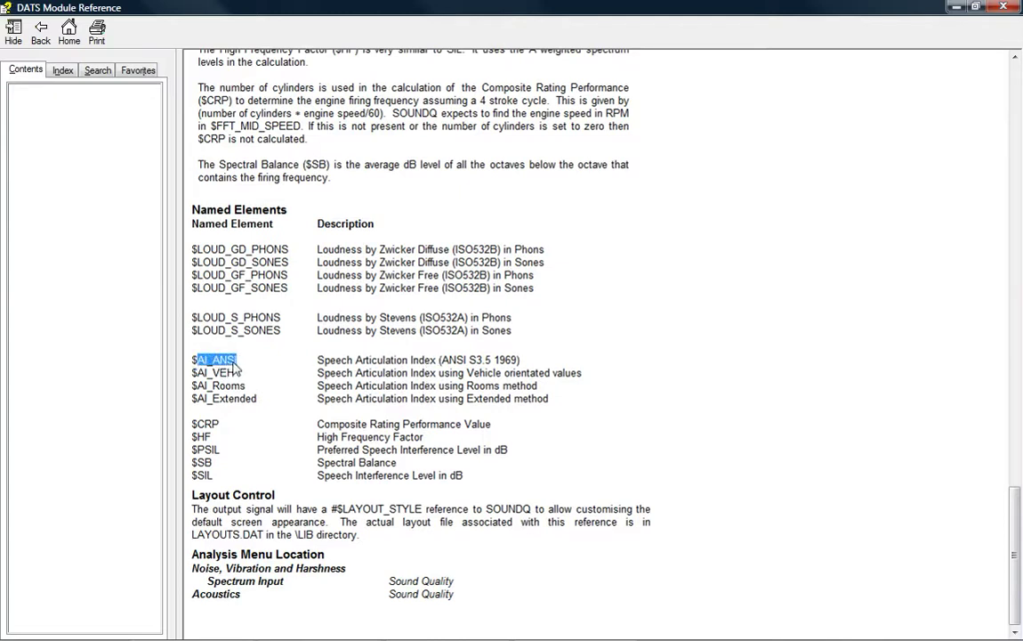
left_click(249, 366)
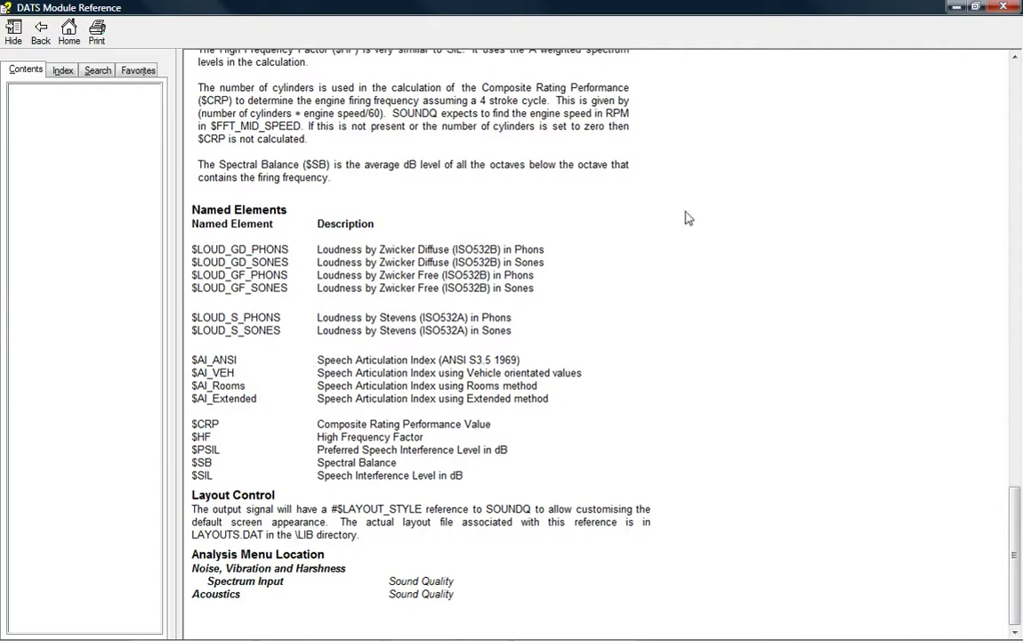
left_click(1001, 11)
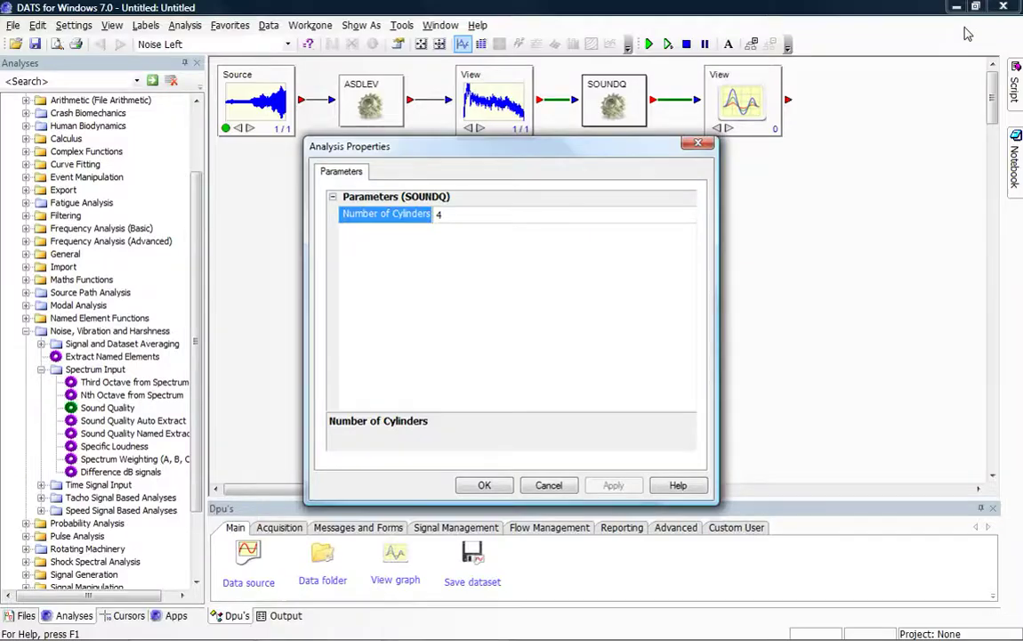
- Accept the SOUNDQ analysis parameters and rerun the worksheet
left_click(485, 486)
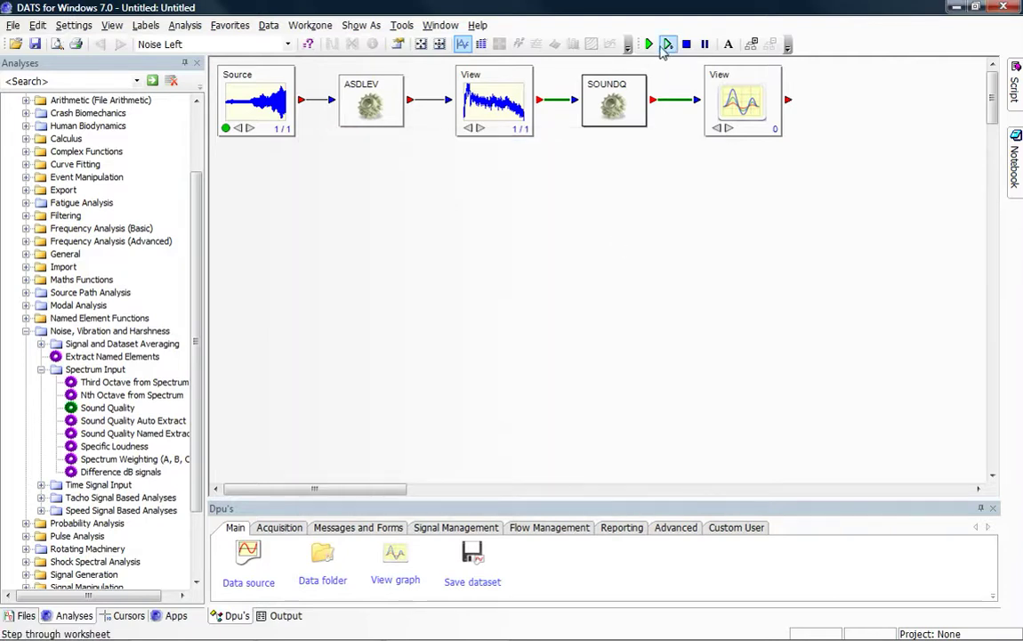
left_click(651, 44)
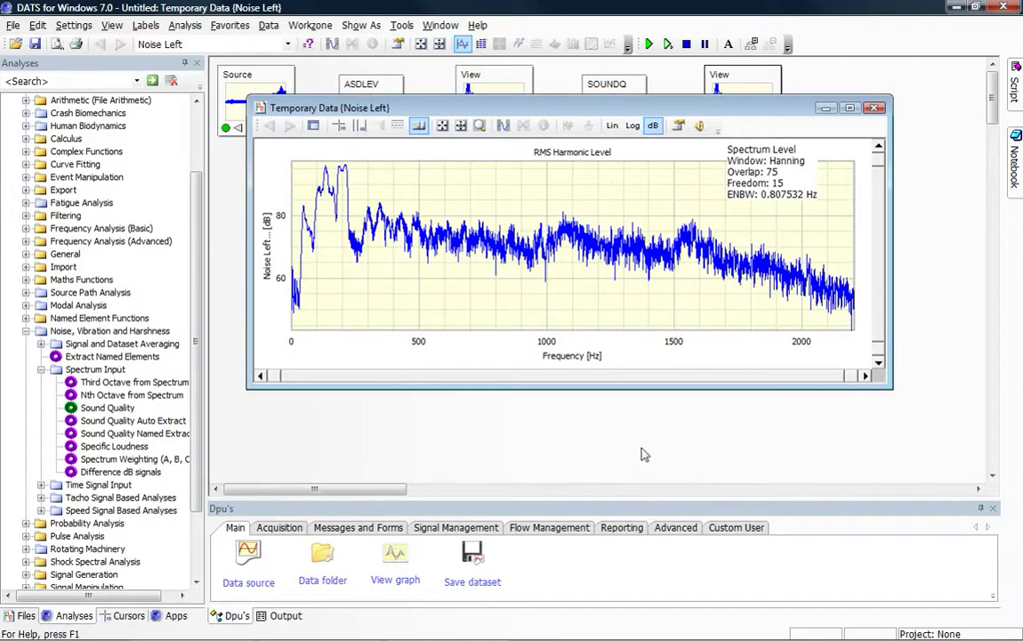
left_click(314, 127)
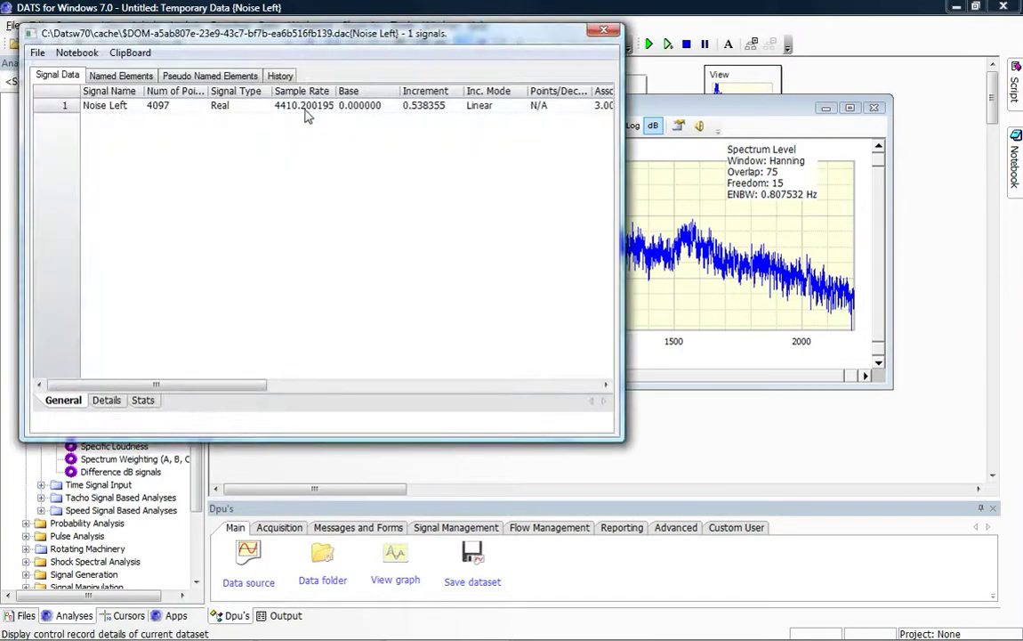
left_click(130, 82)
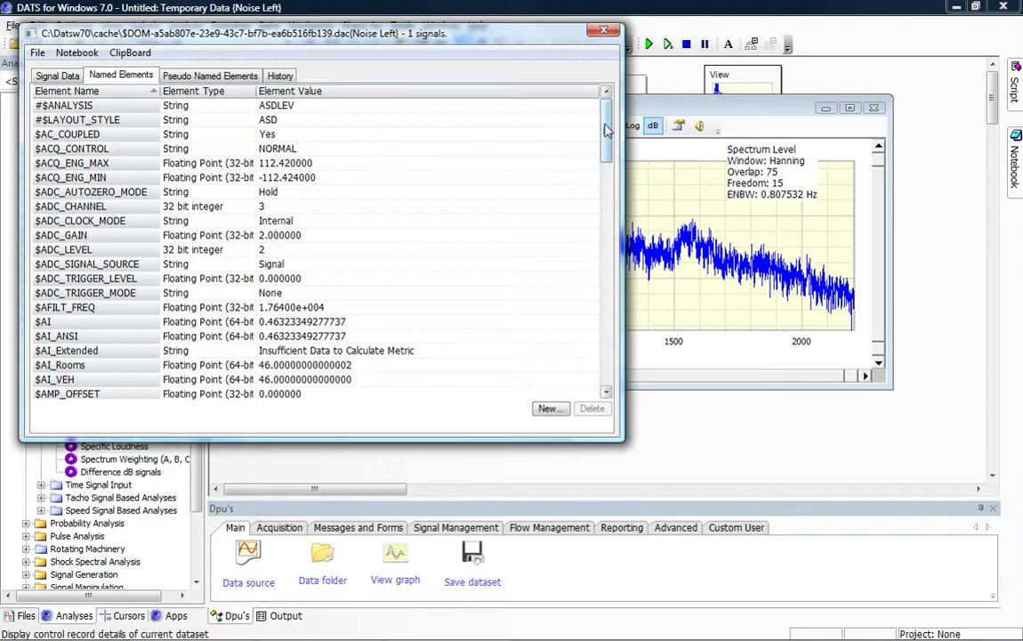
left_click_drag(605, 131, 587, 265)
scroll(525, 225, "up", 1)
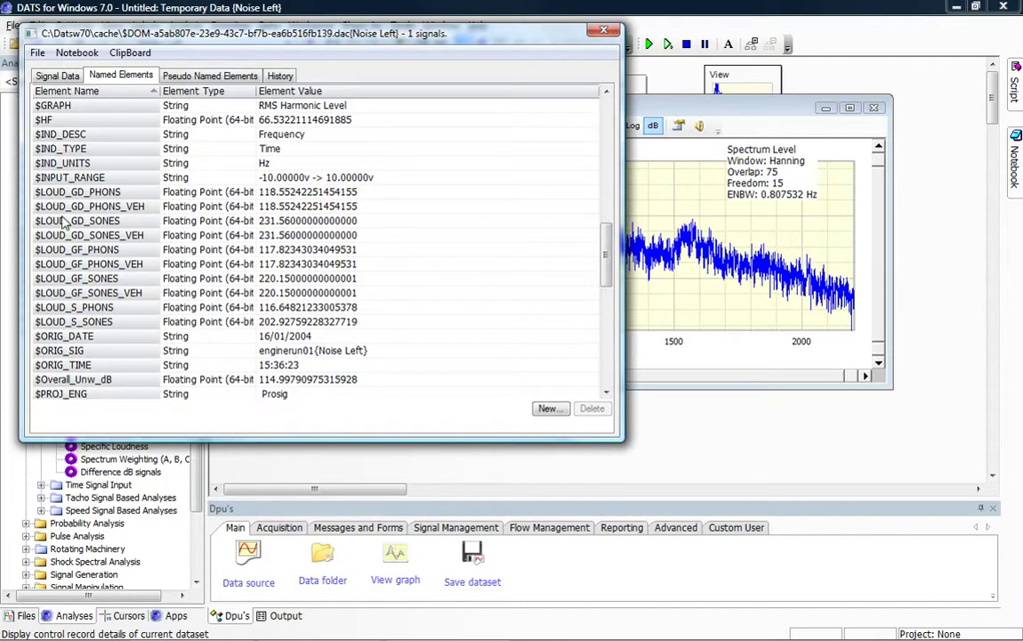
left_click_drag(605, 254, 605, 343)
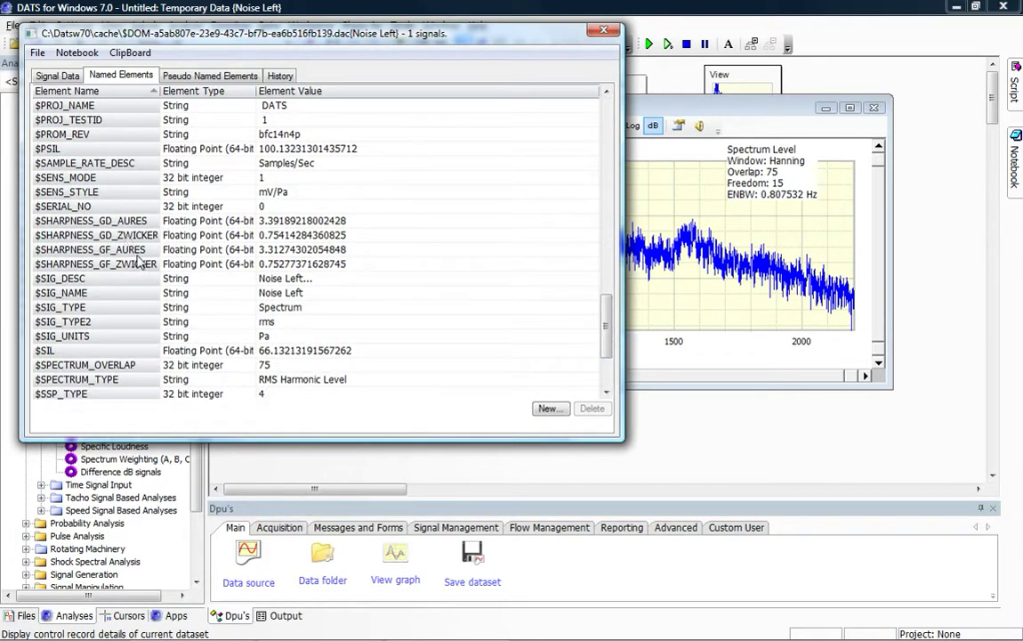
left_click_drag(605, 322, 597, 146)
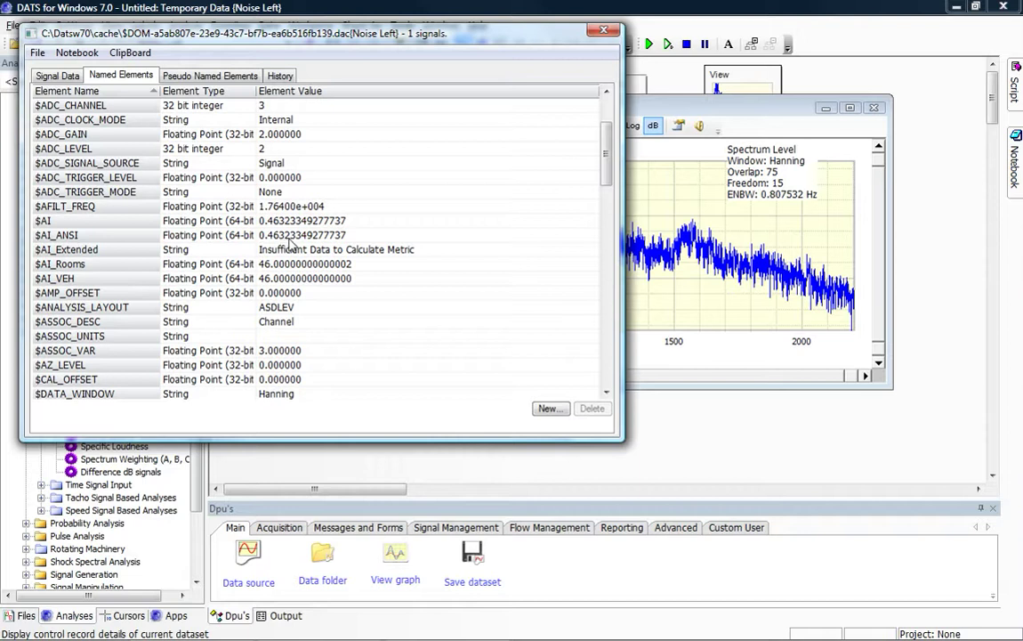
left_click(612, 32)
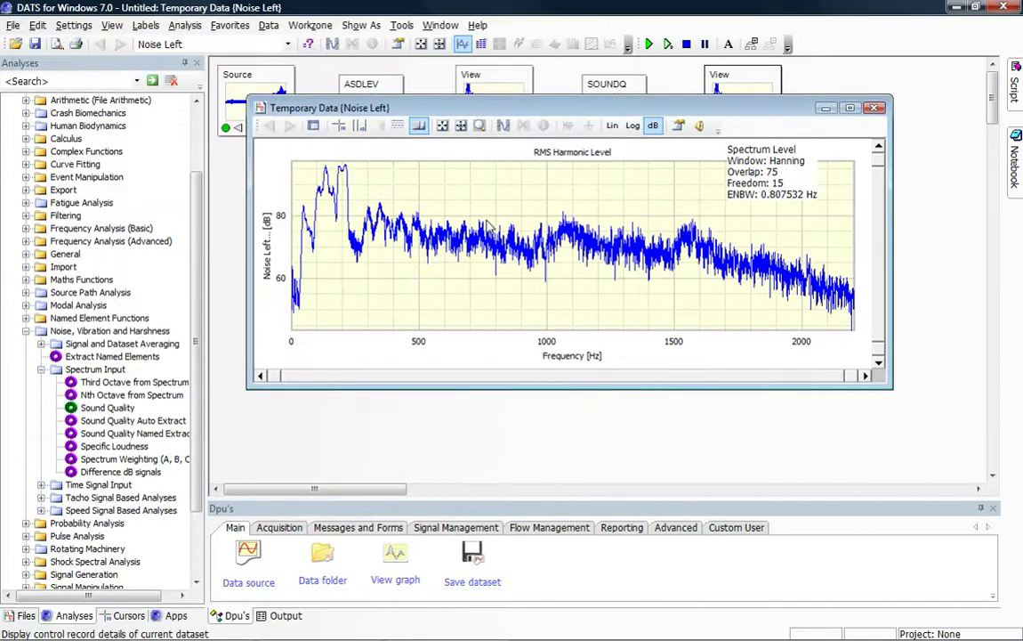
- Add a third legend column headed AI showing the $AI_ANSI named element
left_click(145, 25)
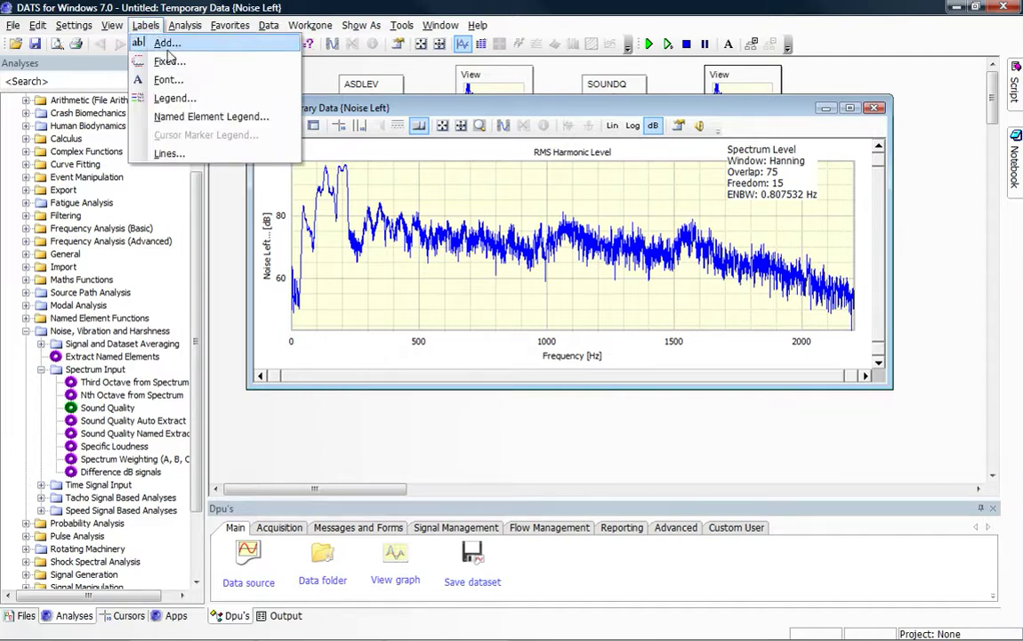
left_click(171, 99)
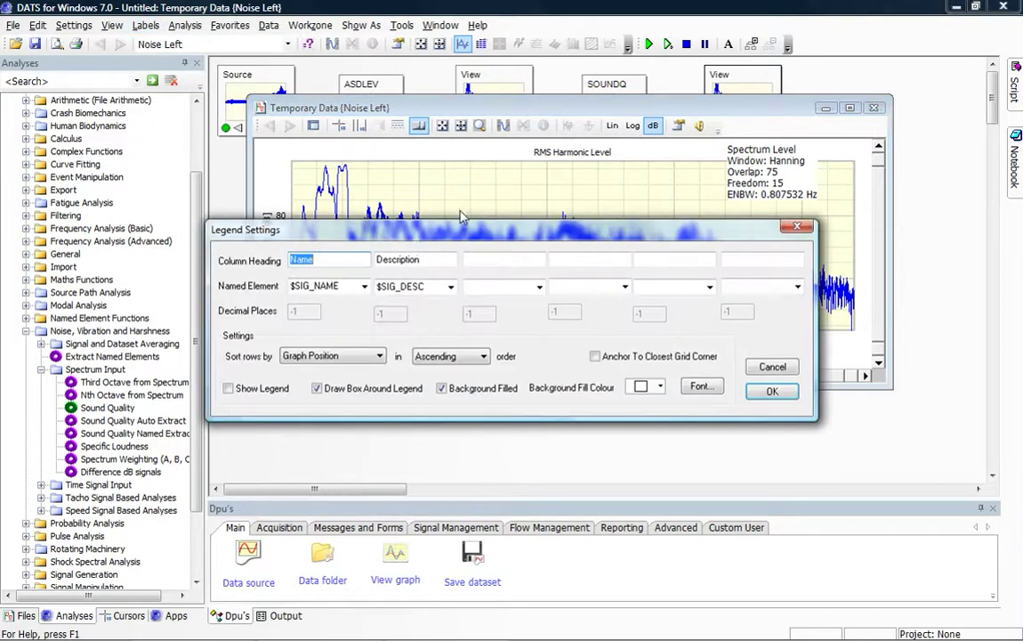
left_click(503, 260)
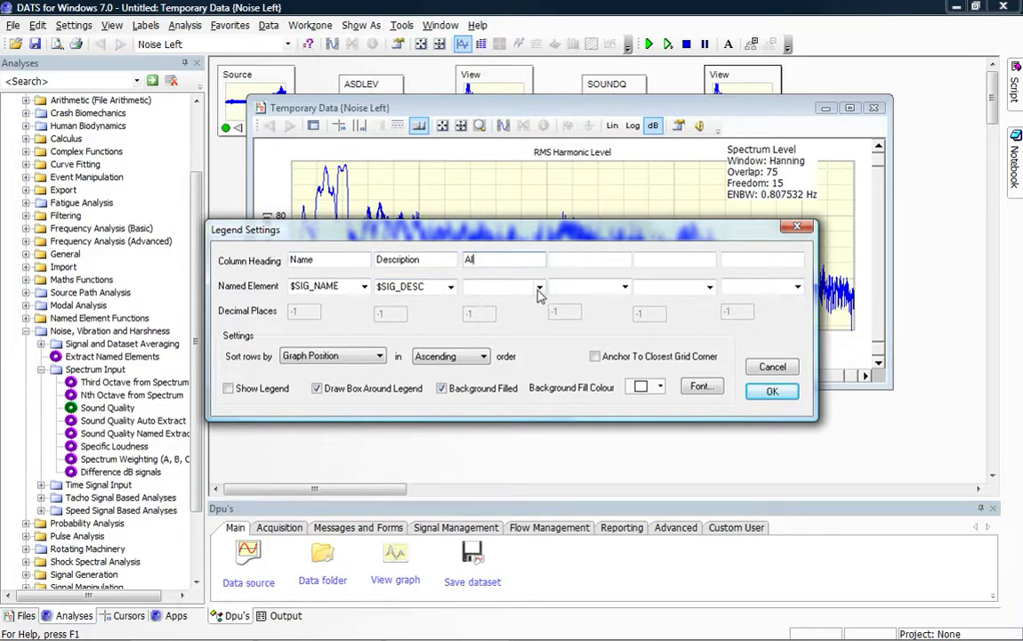
left_click(539, 286)
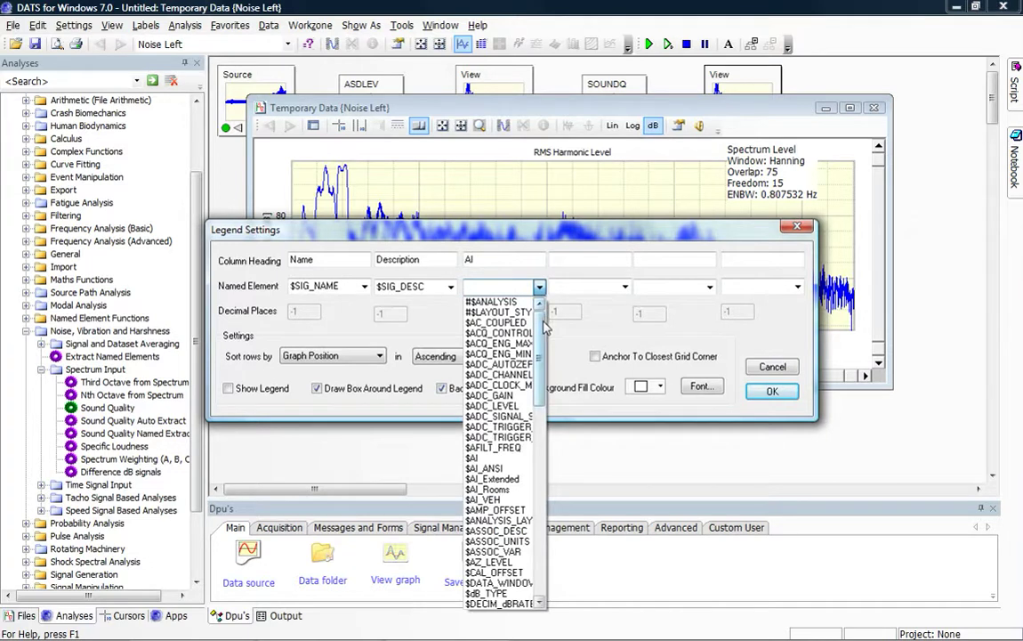
left_click(506, 470)
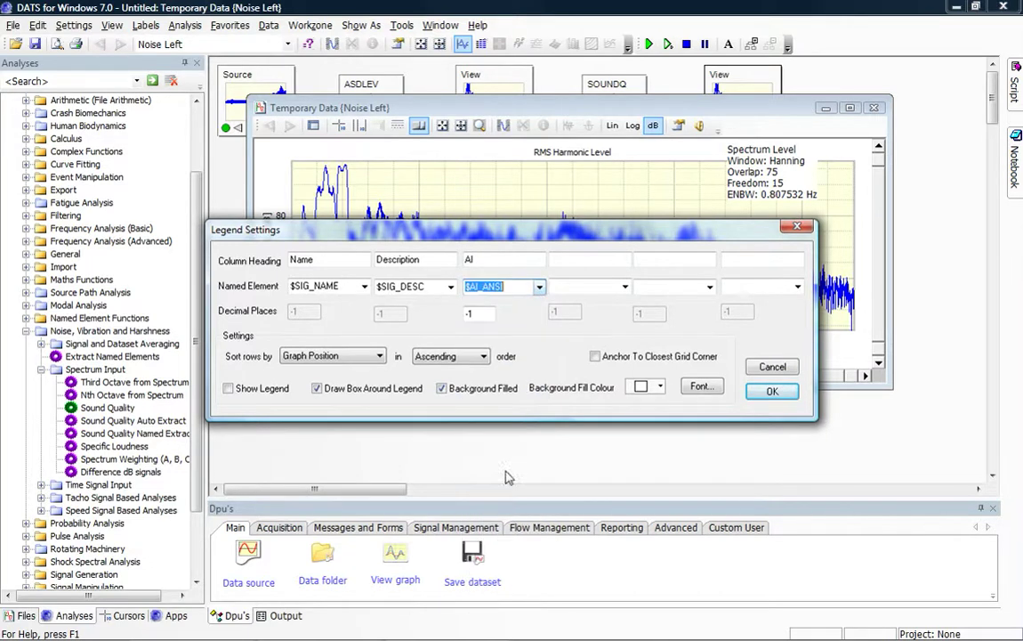
left_click(771, 391)
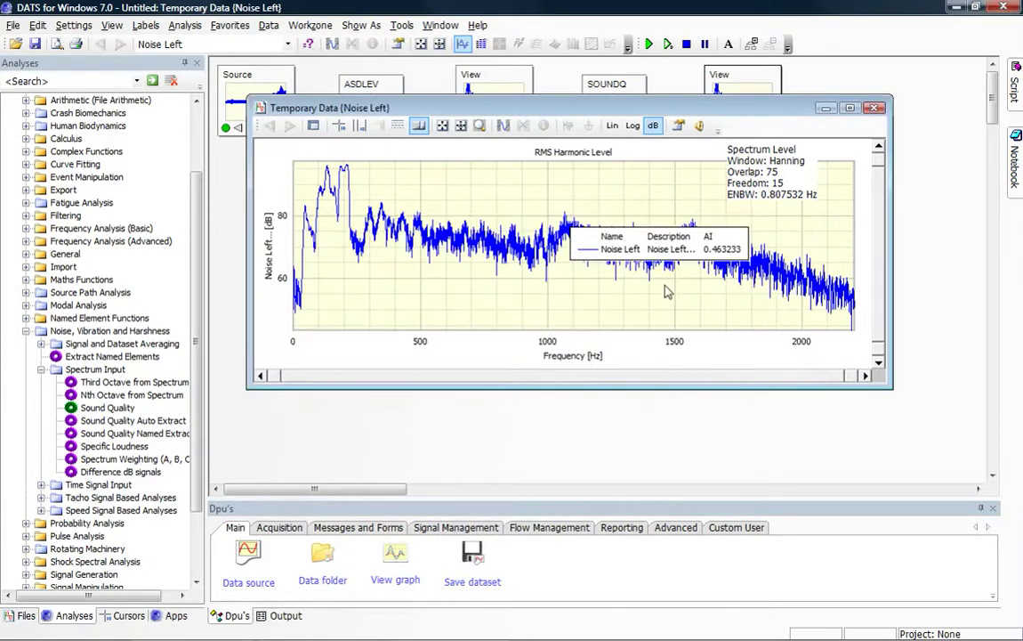
- Drag the Name, Description and AI legend to the graph's upper-left corner
left_click_drag(614, 251, 458, 191)
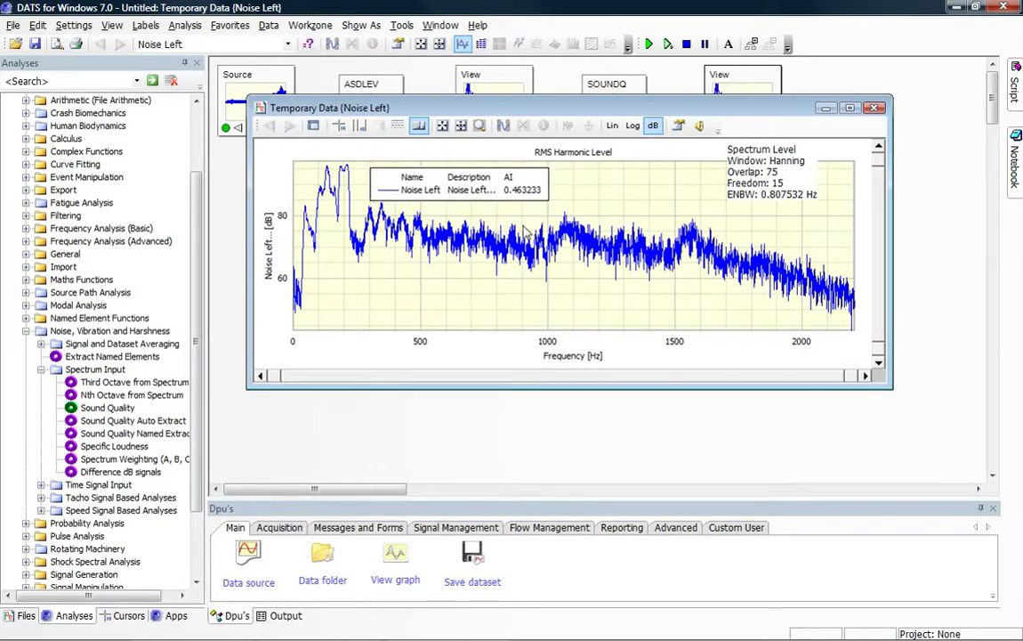